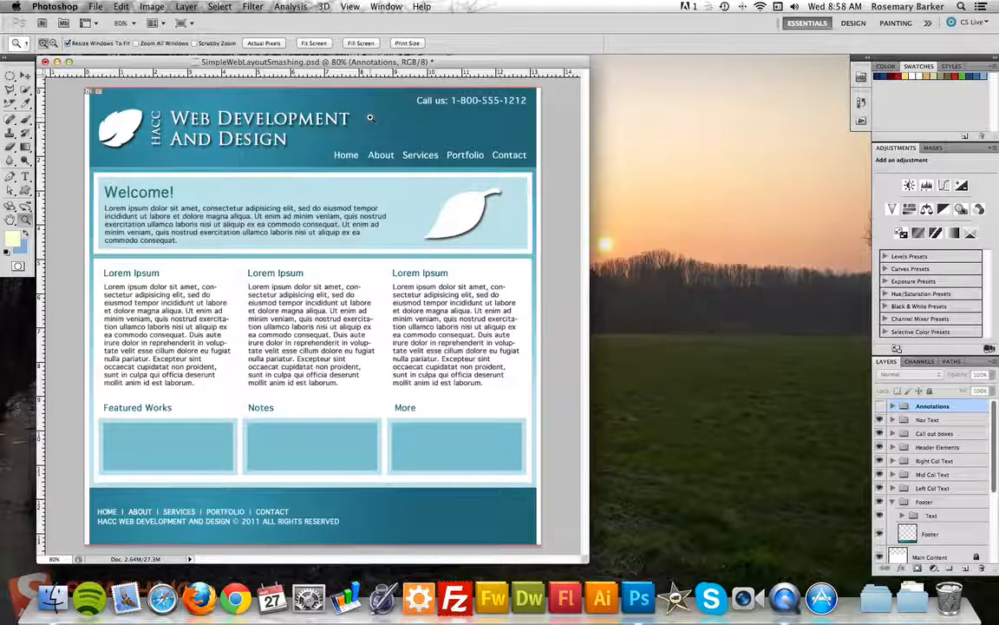
# Switch to the Move tool with the V shortcut.
pyautogui.press('v')
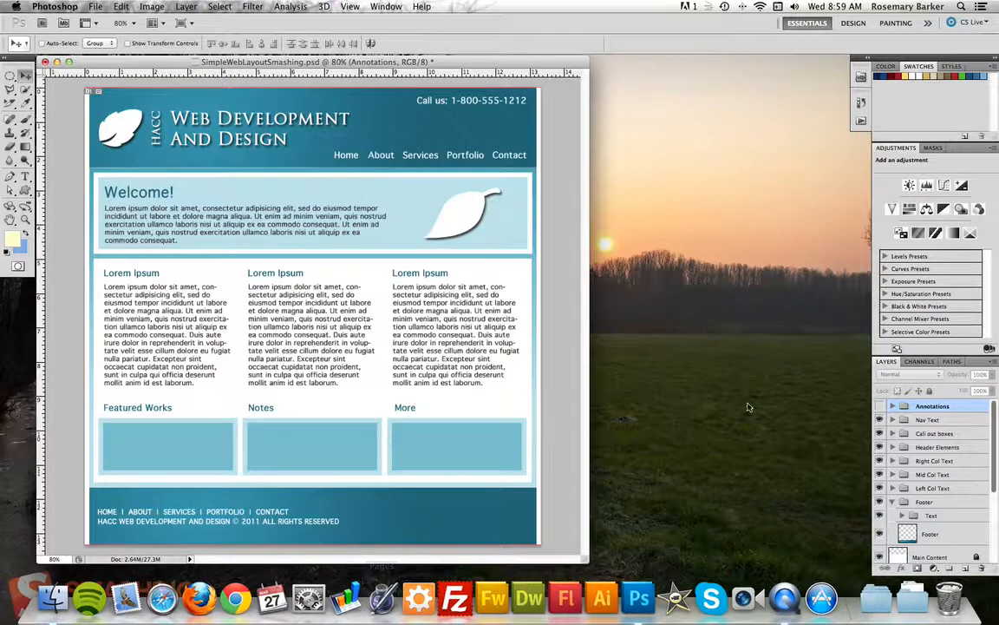
# Hide the Nav Text, Right, Mid and Left Col Text, and footer Text layers.
pyautogui.click(880, 420)
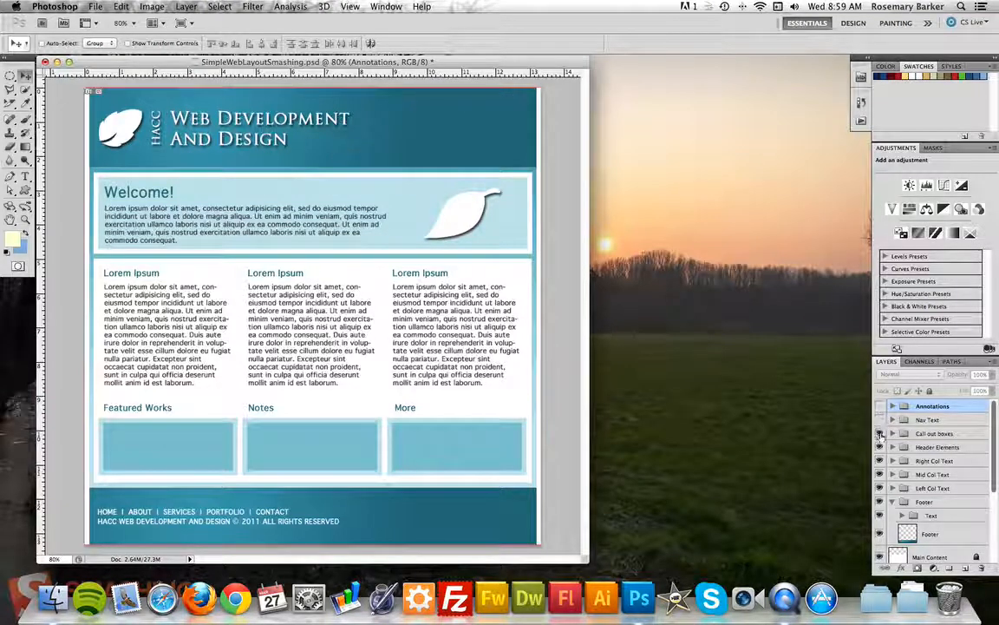
pyautogui.click(880, 433)
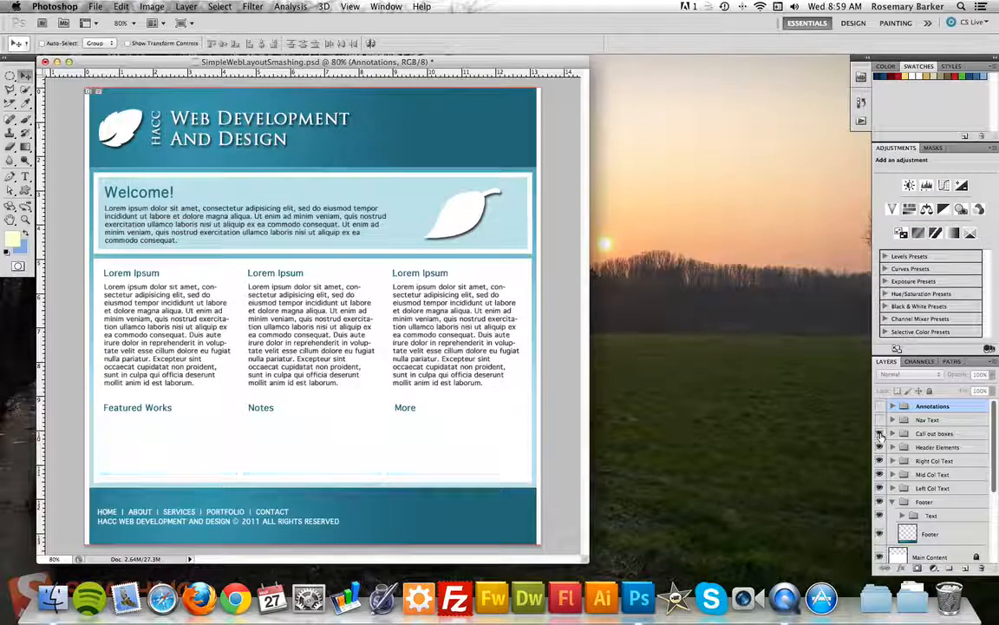
pyautogui.click(880, 433)
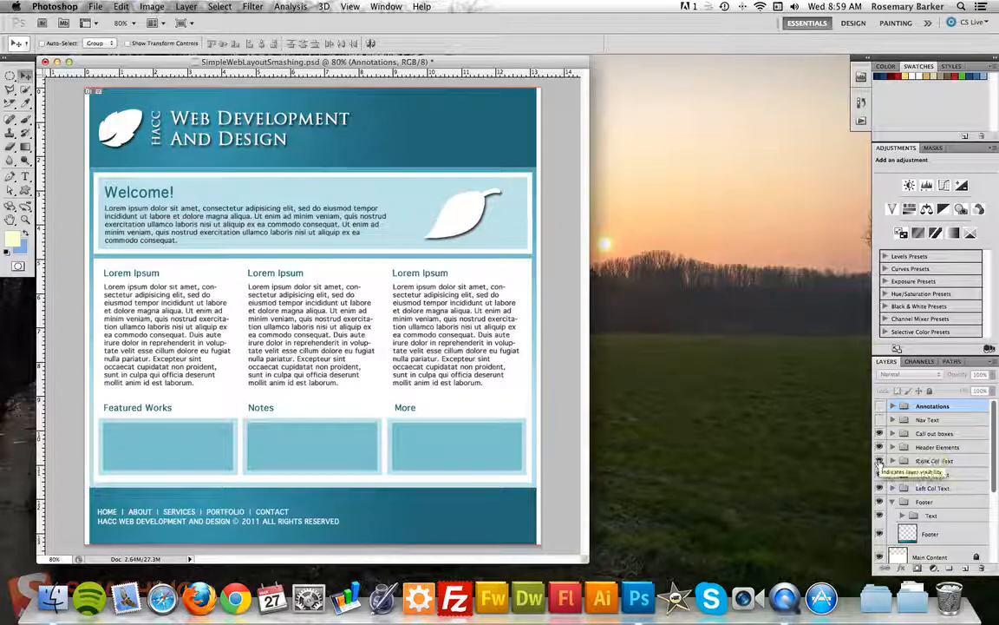
pyautogui.click(880, 460)
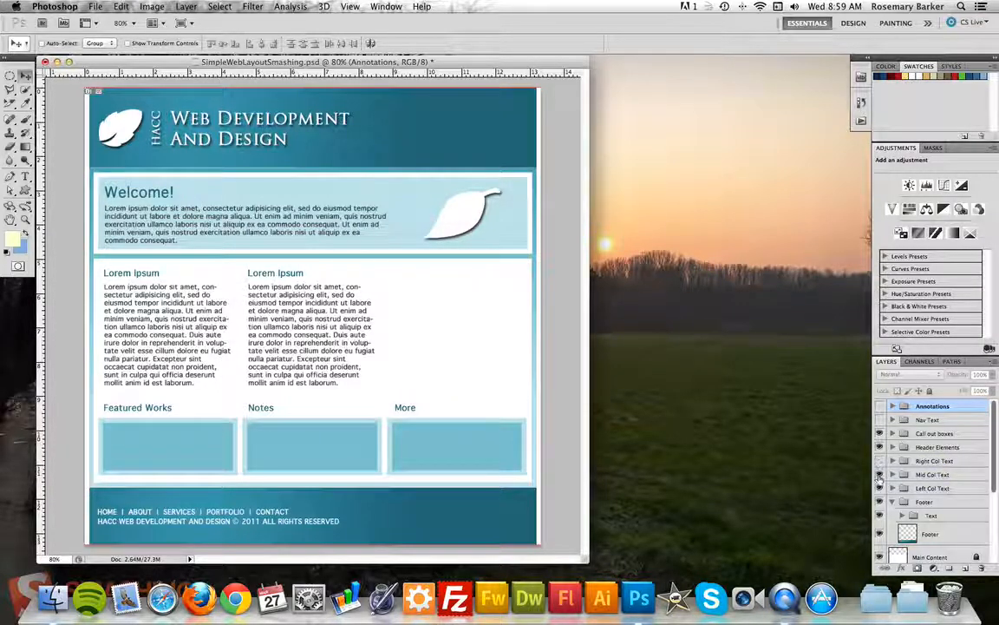
pyautogui.click(879, 474)
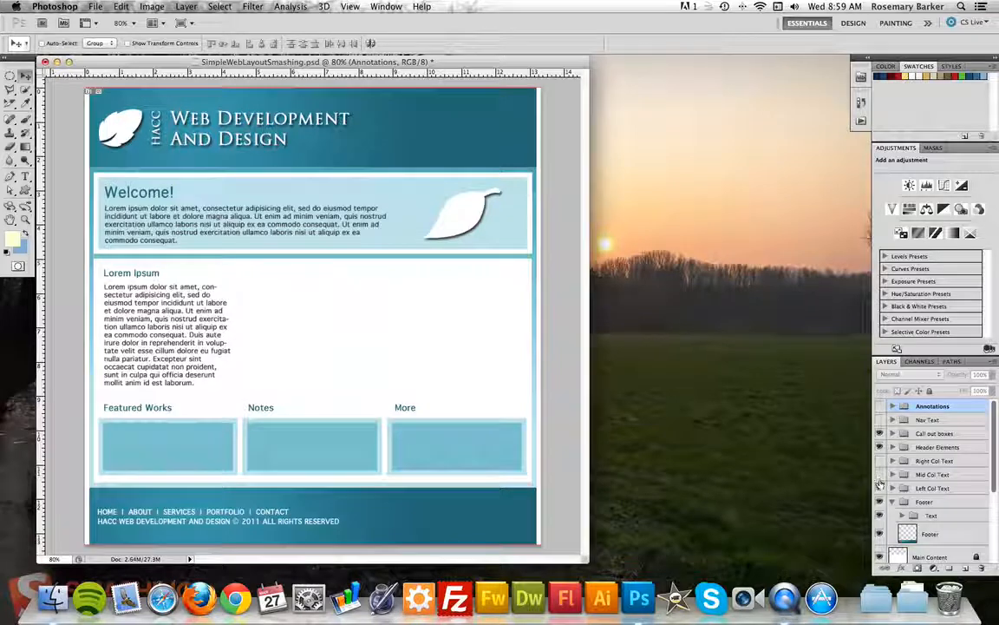
pyautogui.click(879, 487)
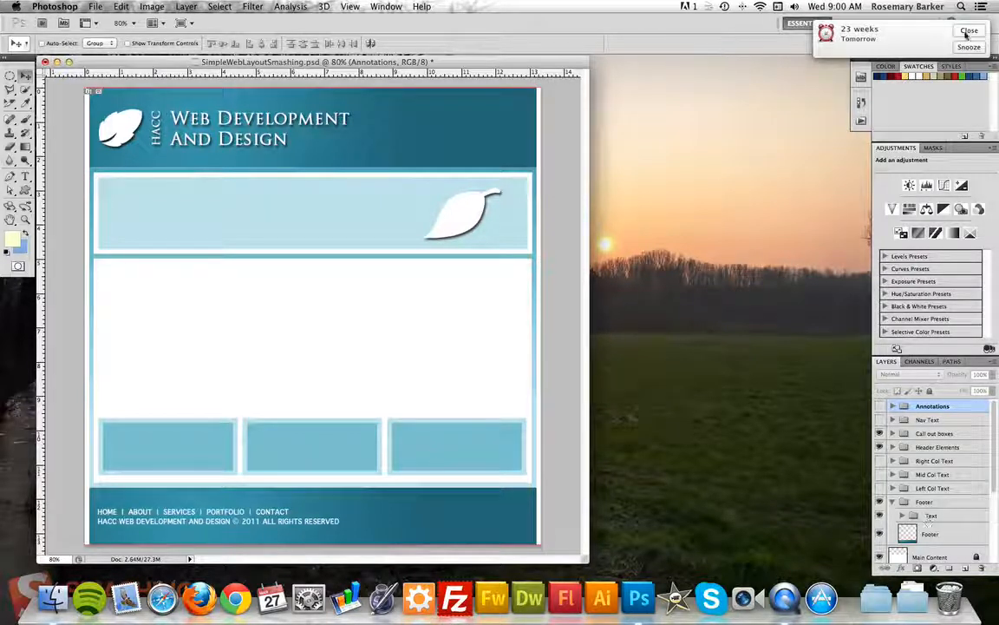
pyautogui.click(969, 31)
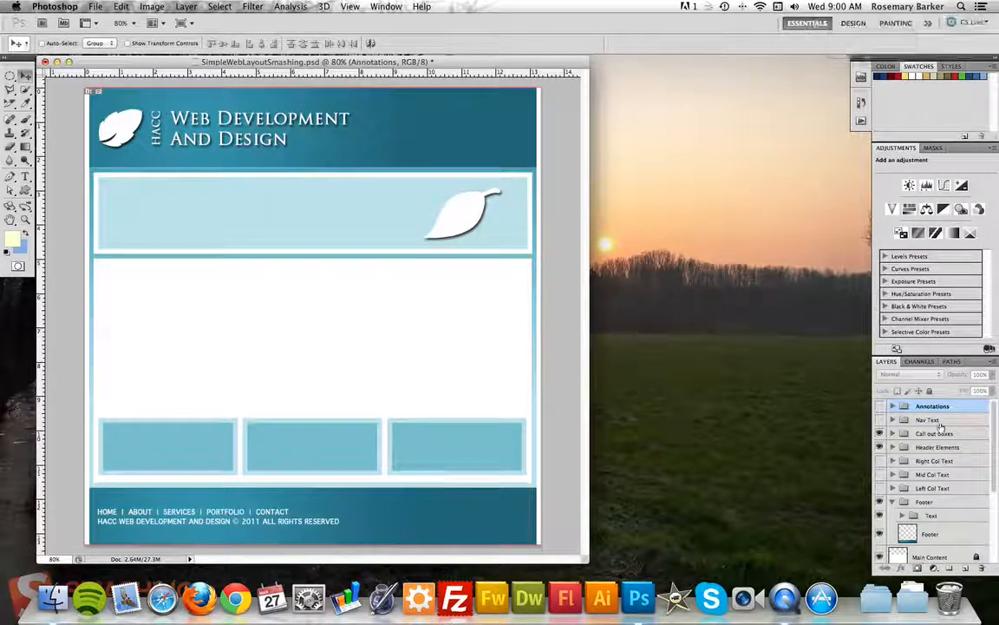
pyautogui.click(880, 517)
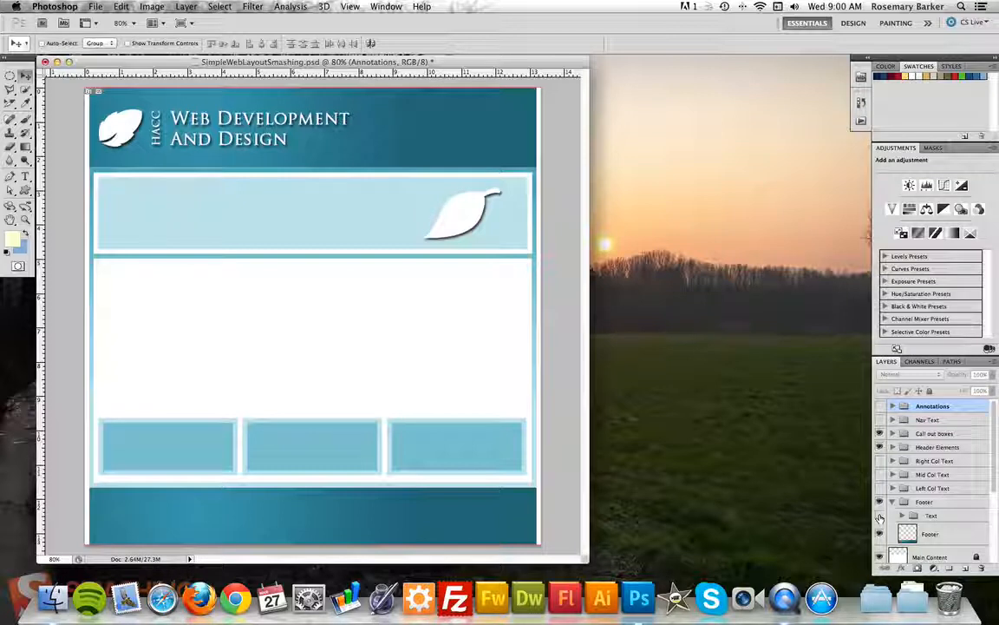
pyautogui.click(11, 104)
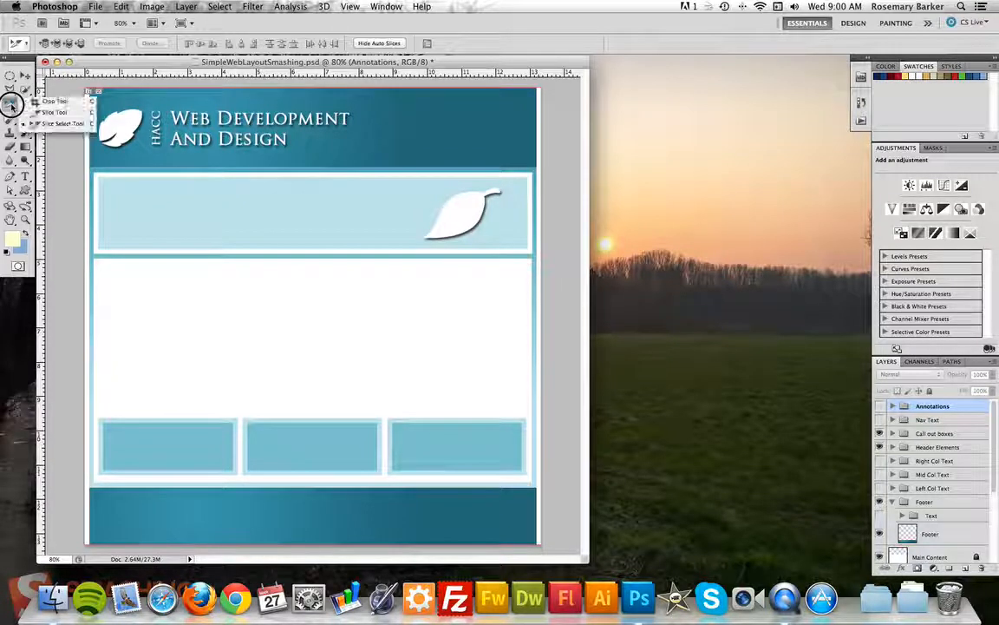
pyautogui.click(52, 112)
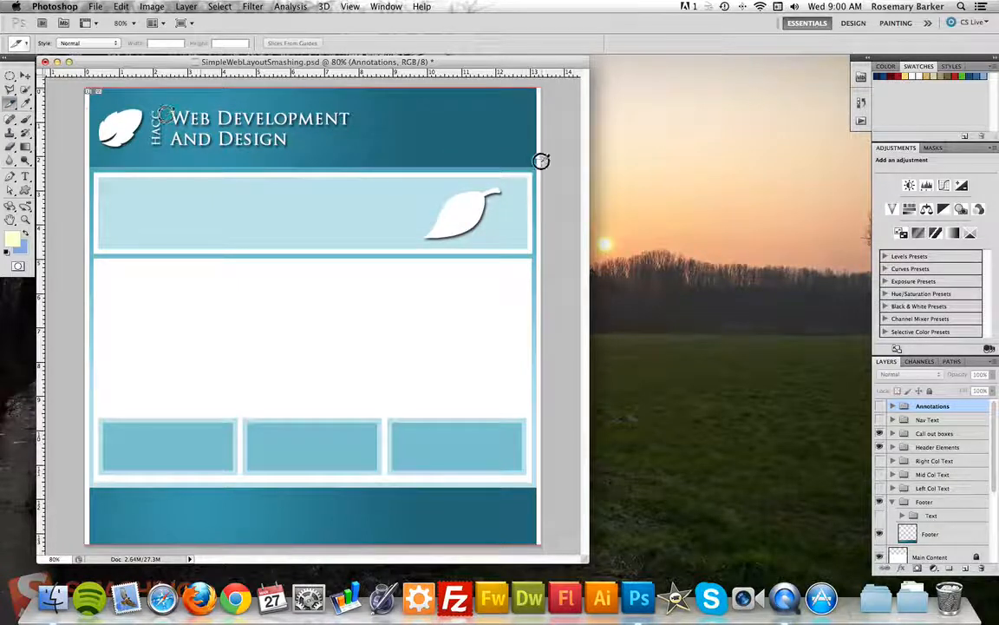
pyautogui.moveTo(542, 167); pyautogui.dragTo(85, 88)
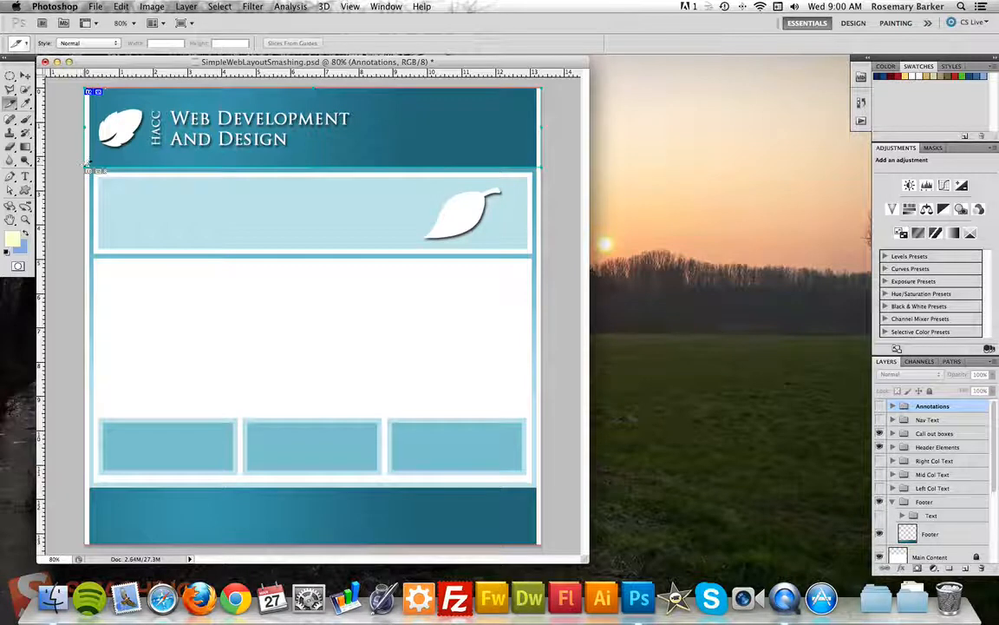
pyautogui.moveTo(93, 171); pyautogui.dragTo(539, 255)
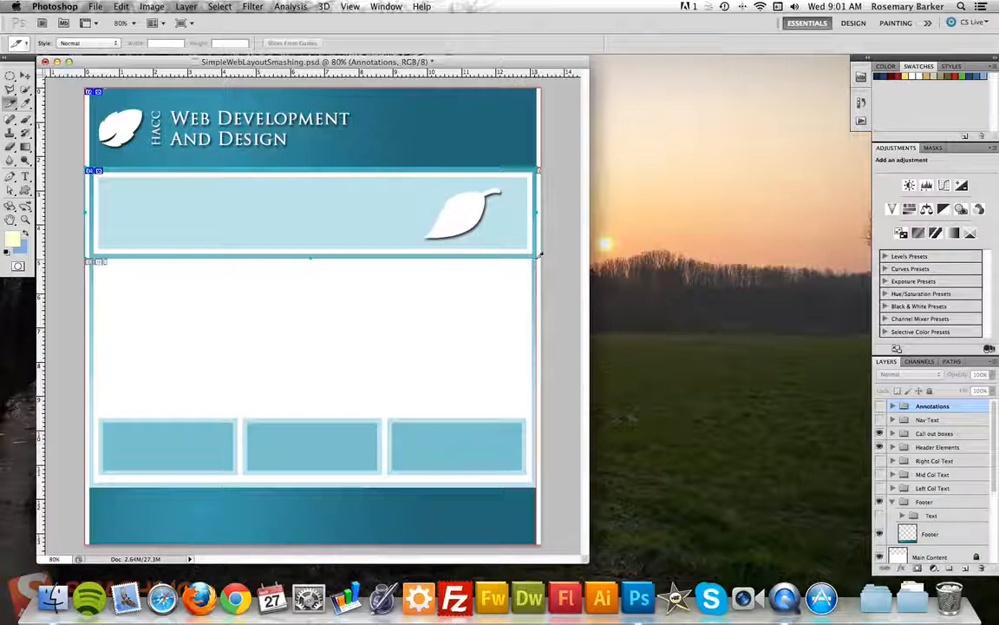
pyautogui.press('super+alt+z')
pyautogui.press('super+alt+z')
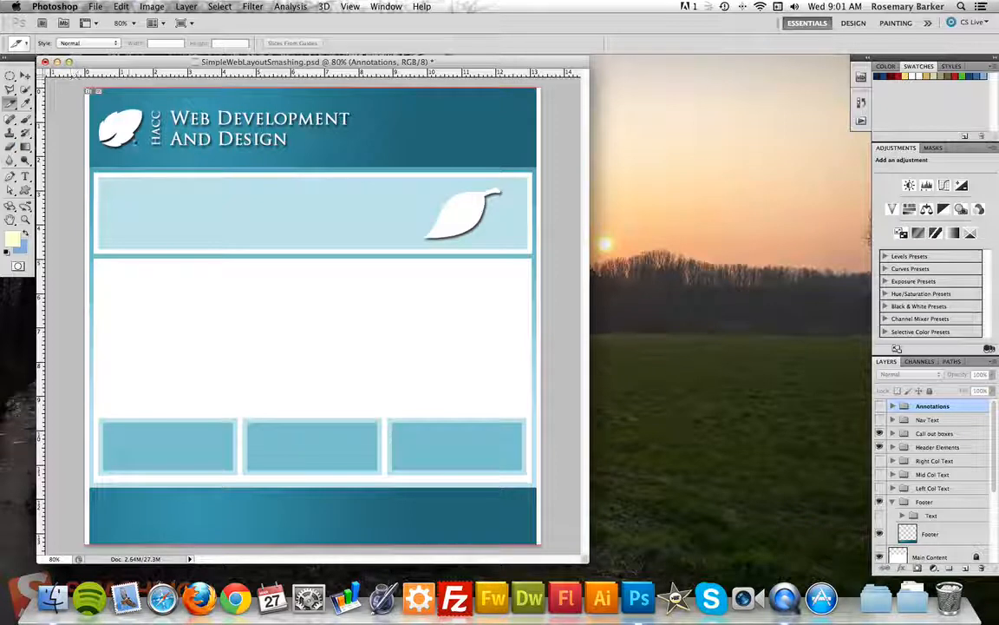
pyautogui.press('v')
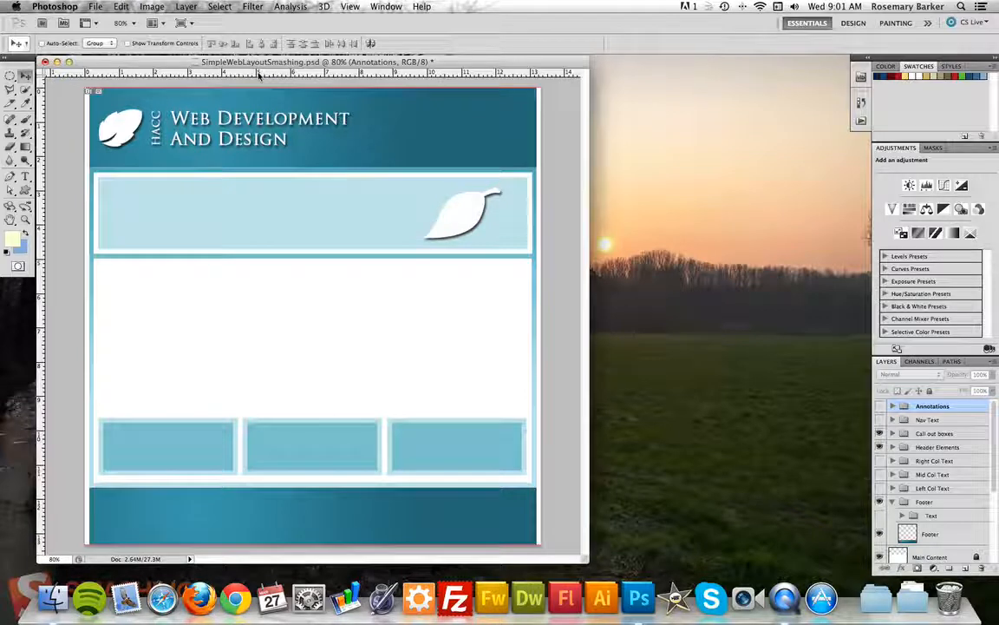
# Drag horizontal guides onto the header's bottom edge and the light-blue banner's bottom edge.
pyautogui.click(351, 7)
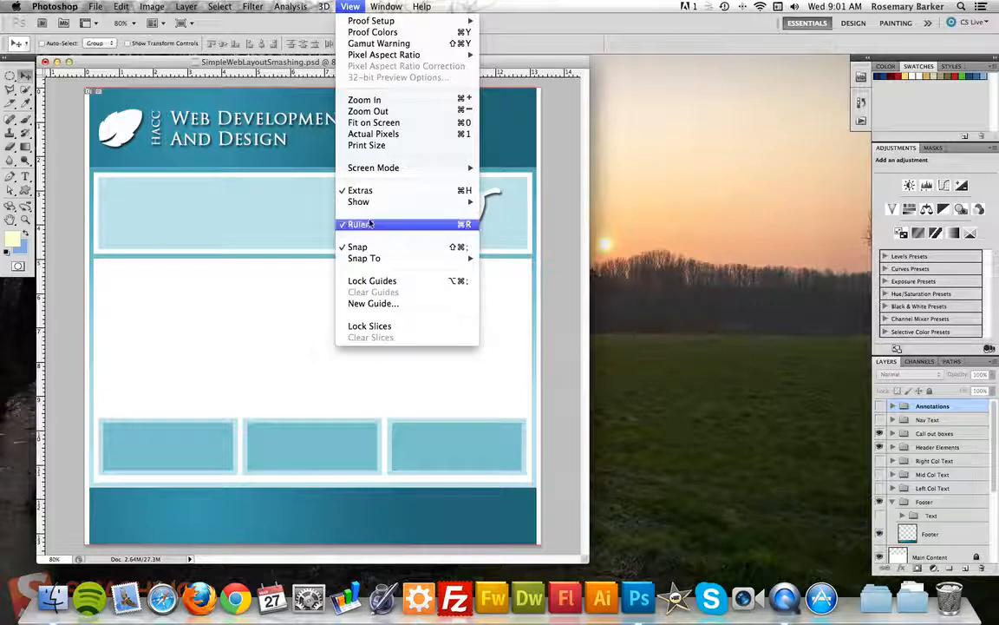
pyautogui.click(542, 5)
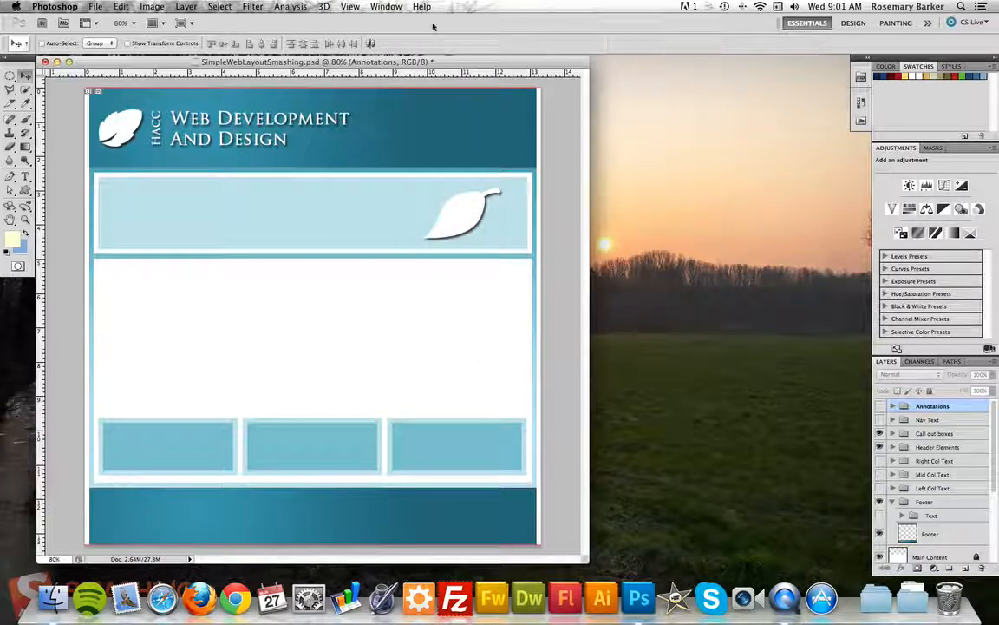
pyautogui.click(240, 72)
pyautogui.moveTo(240, 73); pyautogui.dragTo(235, 166)
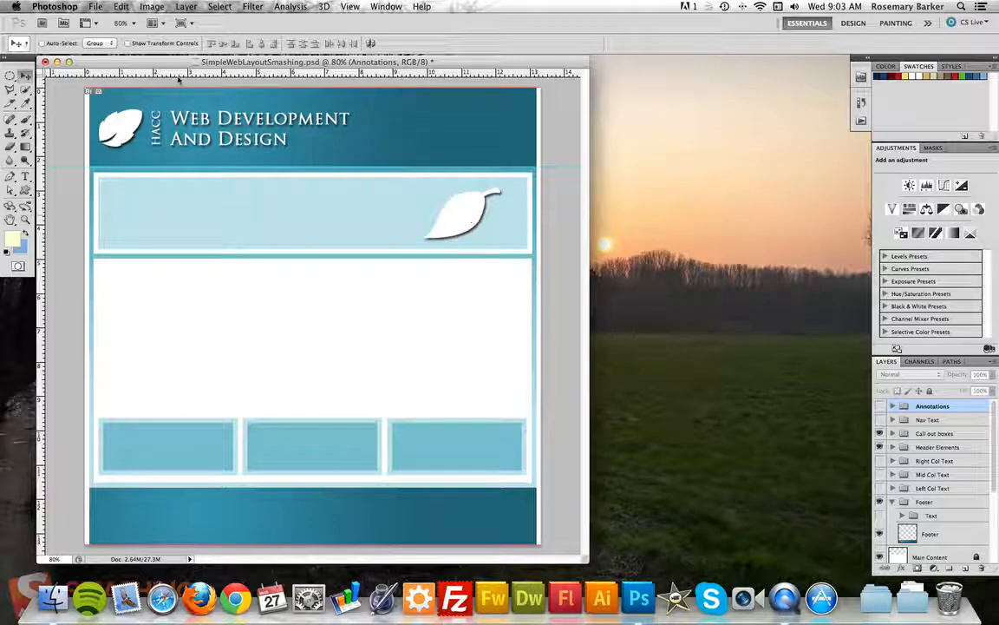
pyautogui.moveTo(181, 76); pyautogui.dragTo(184, 255)
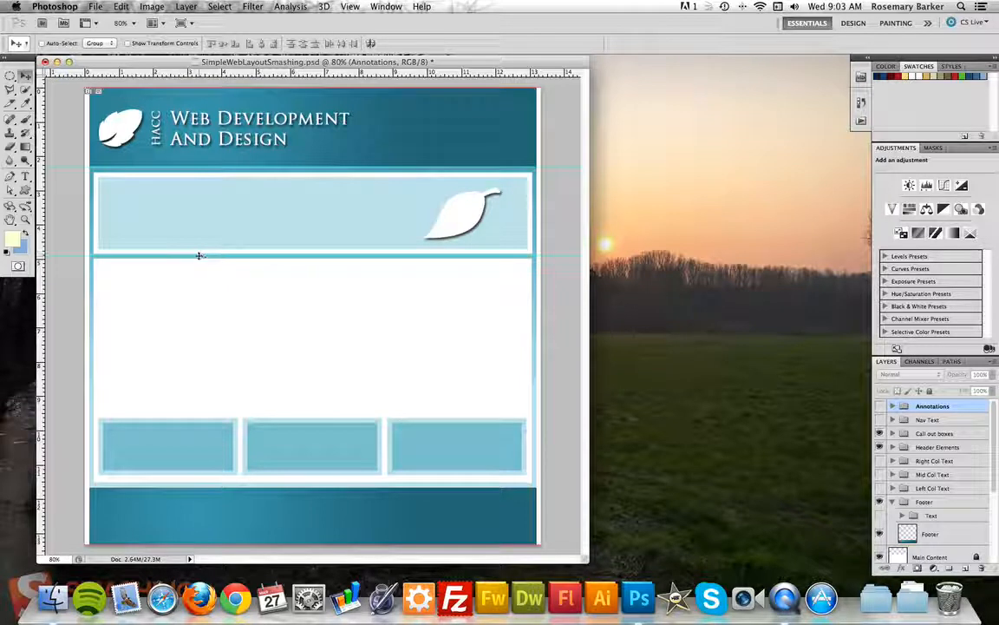
pyautogui.moveTo(200, 256); pyautogui.dragTo(198, 255)
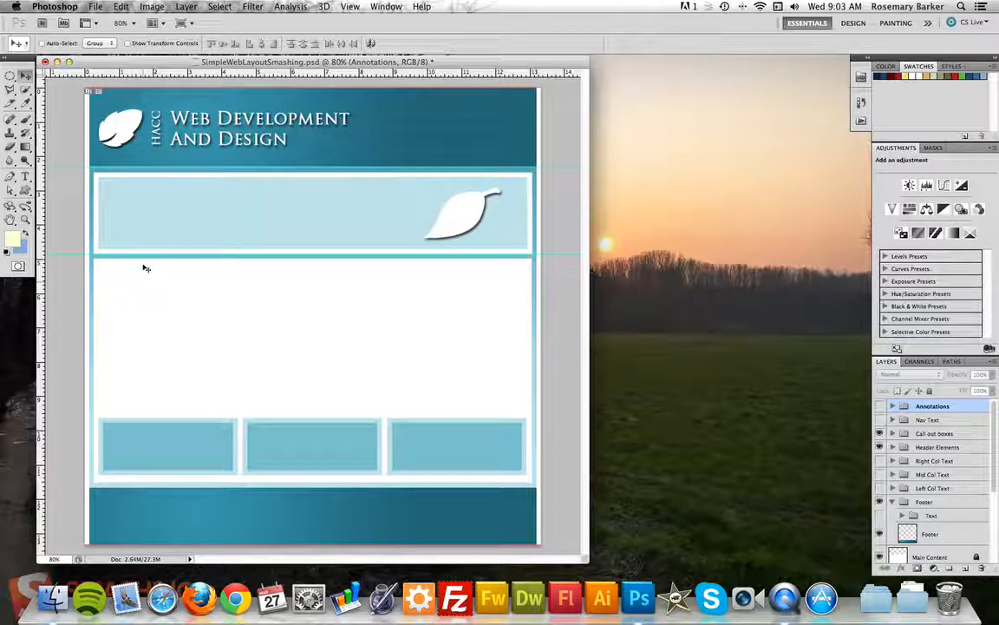
# Turn off View > Snap and reposition guides below the header and at the content area's top.
pyautogui.click(350, 6)
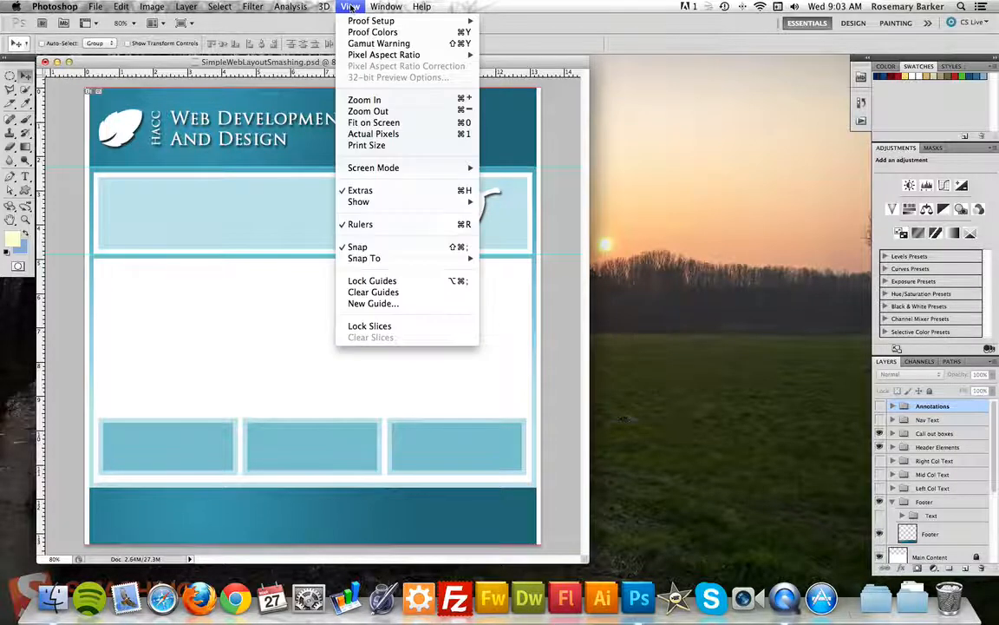
pyautogui.click(363, 250)
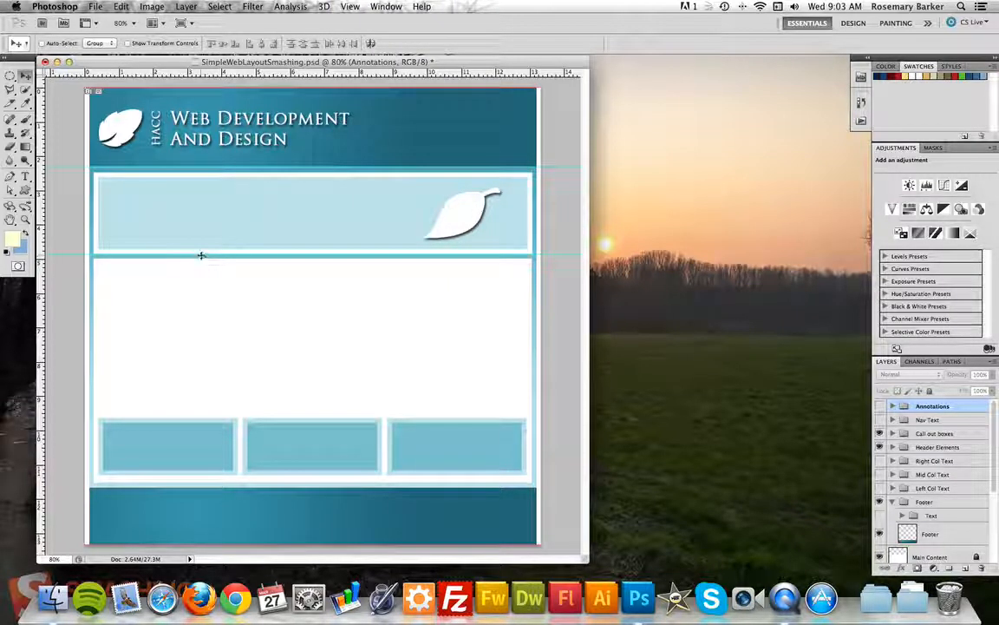
pyautogui.moveTo(202, 257); pyautogui.dragTo(203, 254)
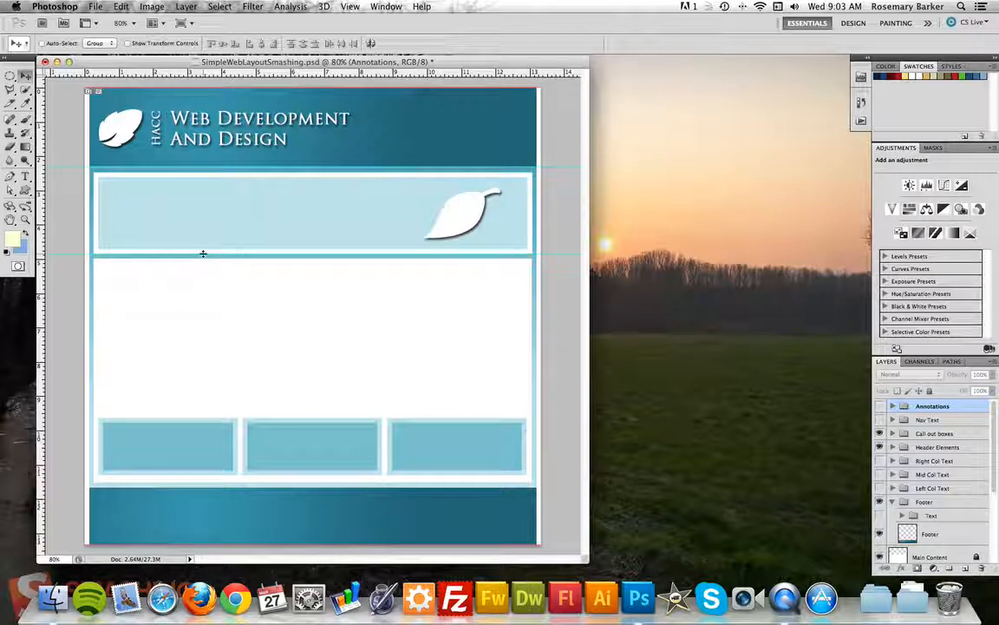
pyautogui.moveTo(217, 72); pyautogui.dragTo(235, 169)
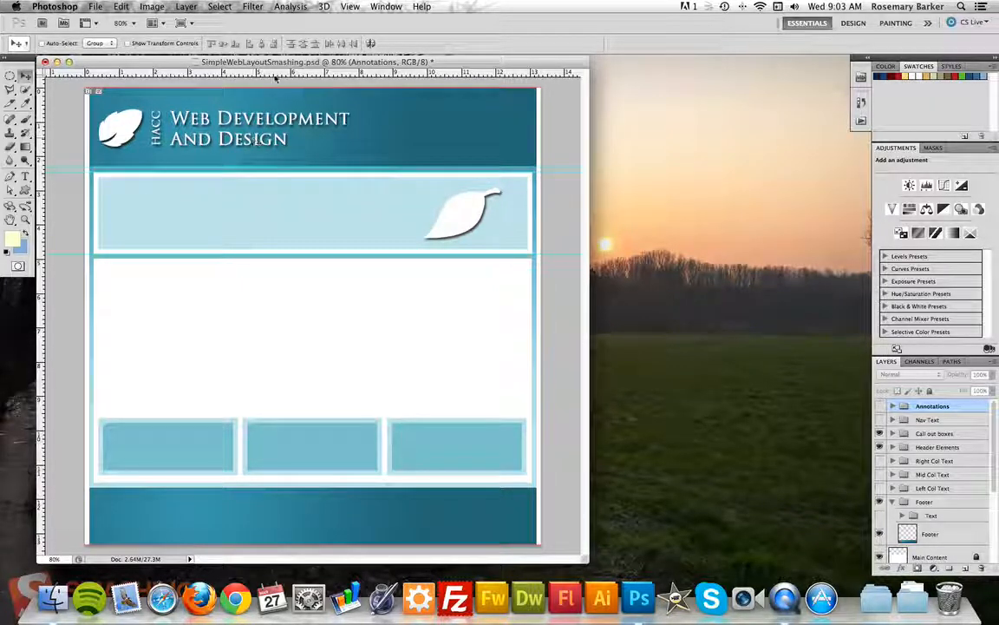
pyautogui.moveTo(250, 71); pyautogui.dragTo(248, 256)
# Add guides at the footer's top edge and vertical guides along the page's left and right edges.
pyautogui.moveTo(241, 72); pyautogui.dragTo(263, 482)
pyautogui.moveTo(274, 73); pyautogui.dragTo(294, 483)
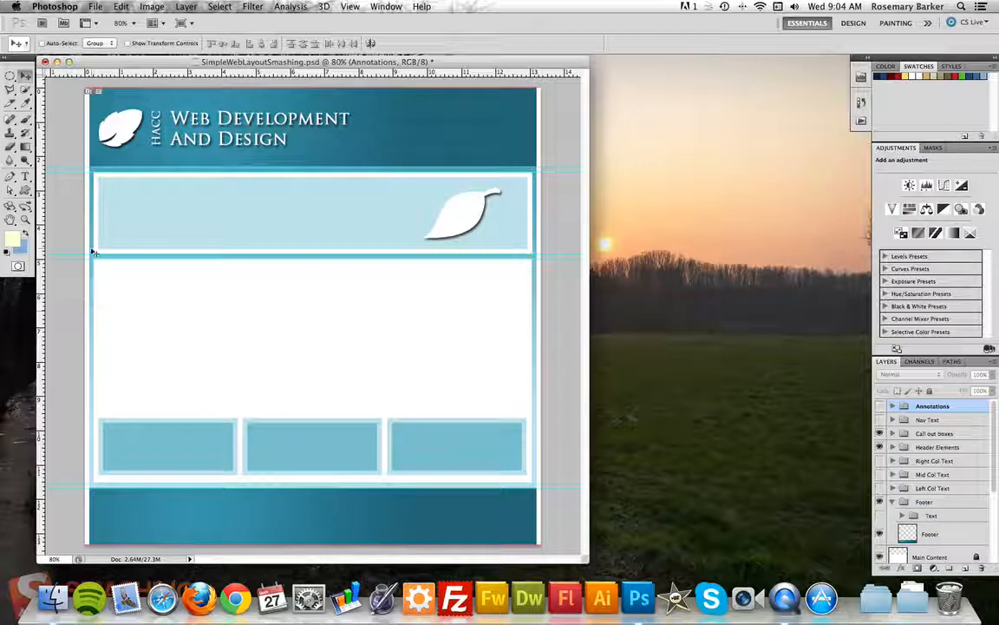
pyautogui.moveTo(42, 276); pyautogui.dragTo(93, 283)
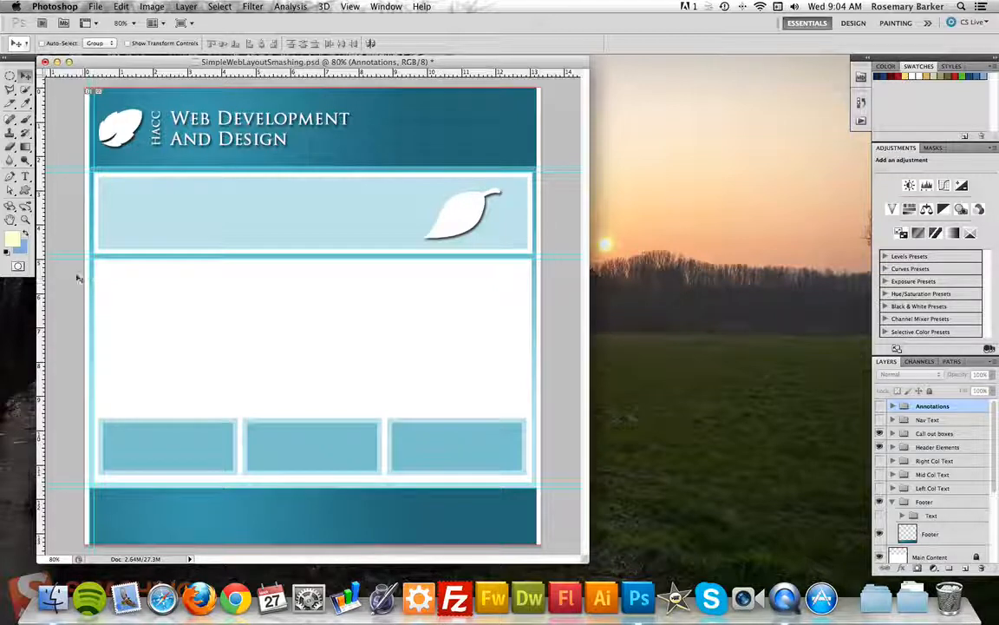
pyautogui.moveTo(37, 272); pyautogui.dragTo(532, 274)
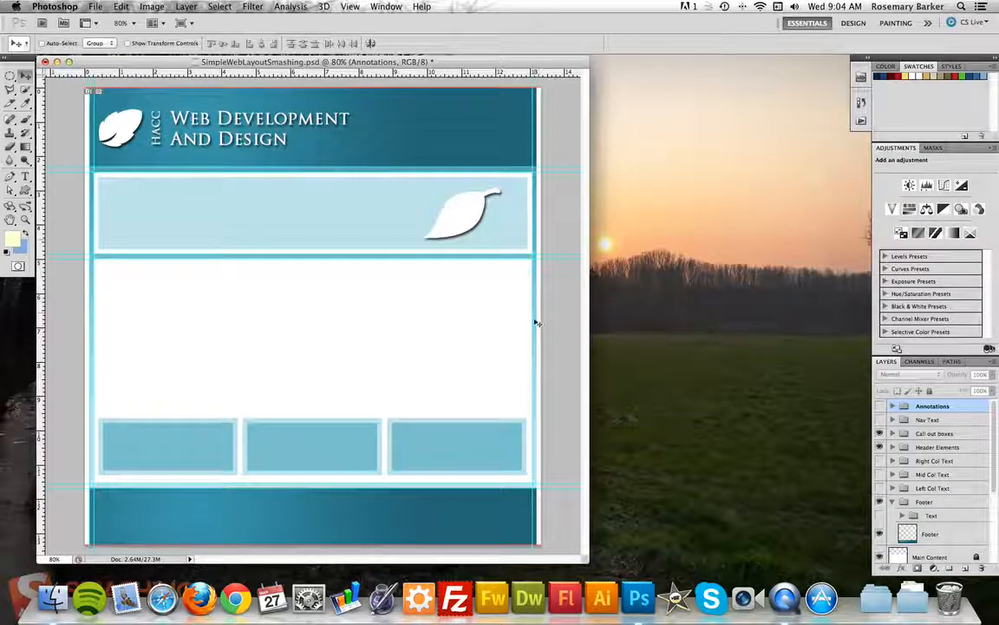
pyautogui.moveTo(40, 289); pyautogui.dragTo(521, 261)
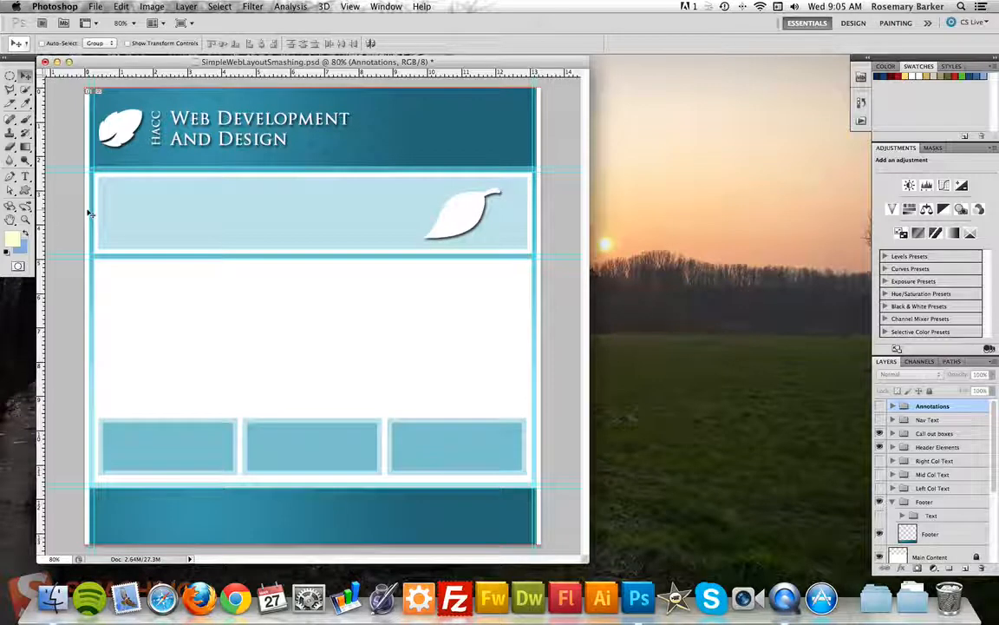
# Generate slices along every guide using the Slice Tool's Slices From Guides option.
pyautogui.click(8, 105)
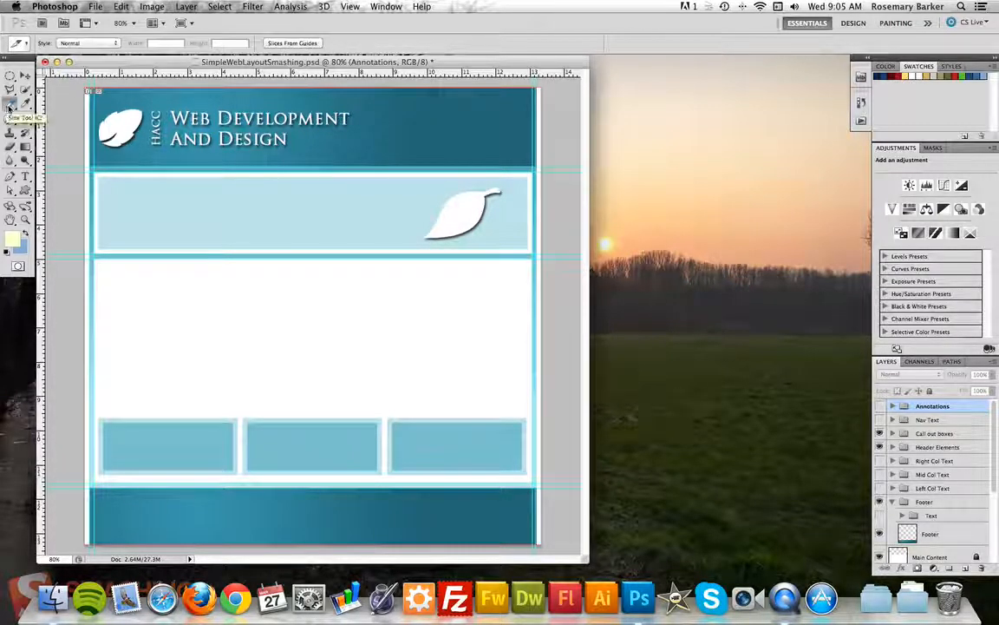
pyautogui.click(302, 43)
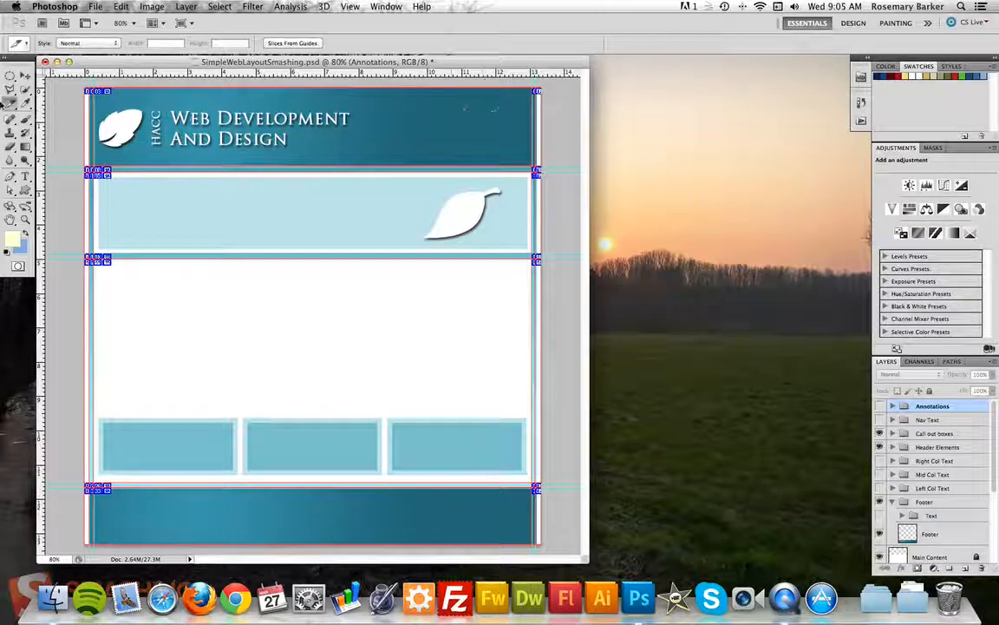
pyautogui.click(12, 102)
pyautogui.click(61, 114)
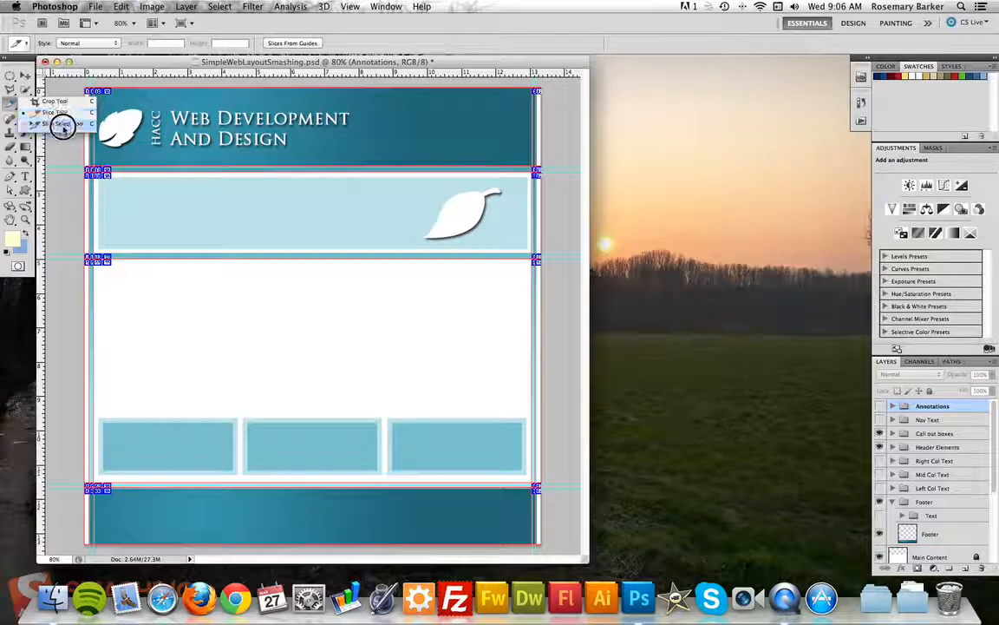
# Select the header band slices with the Slice Select Tool and combine them into one.
pyautogui.click(62, 125)
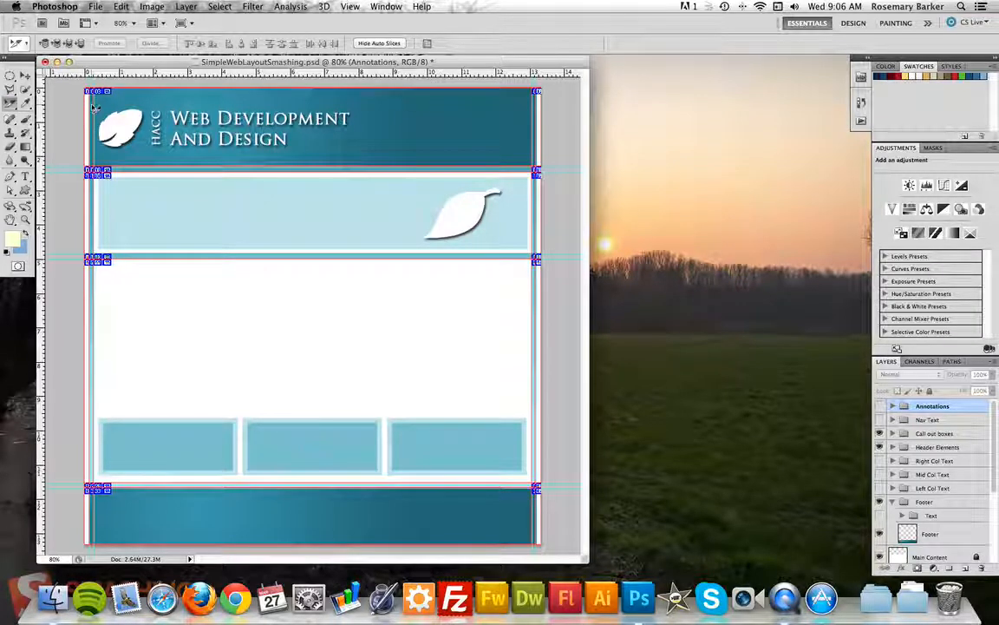
pyautogui.click(91, 104)
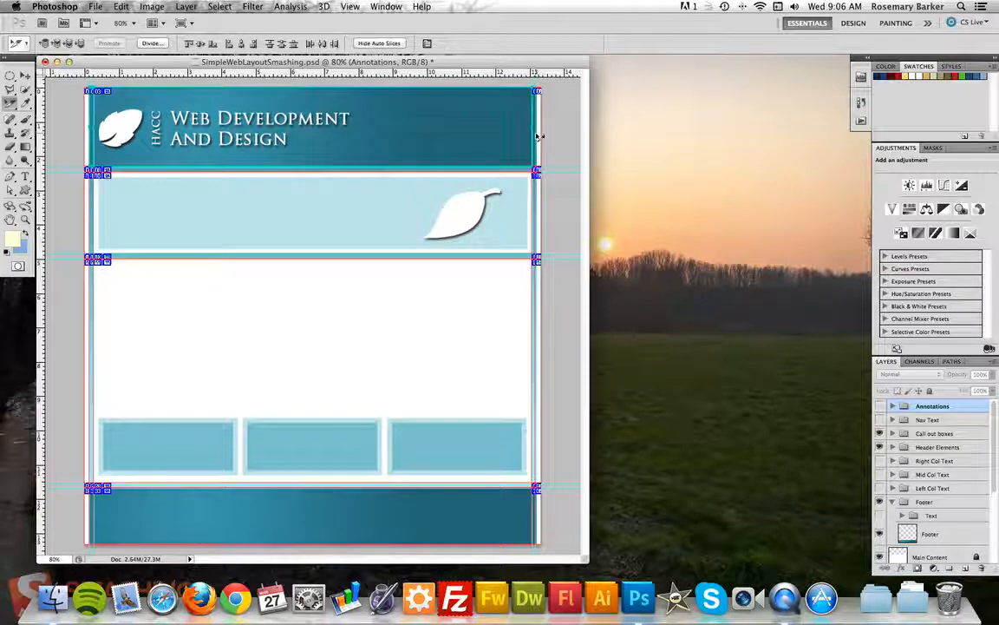
pyautogui.rightClick(270, 109)
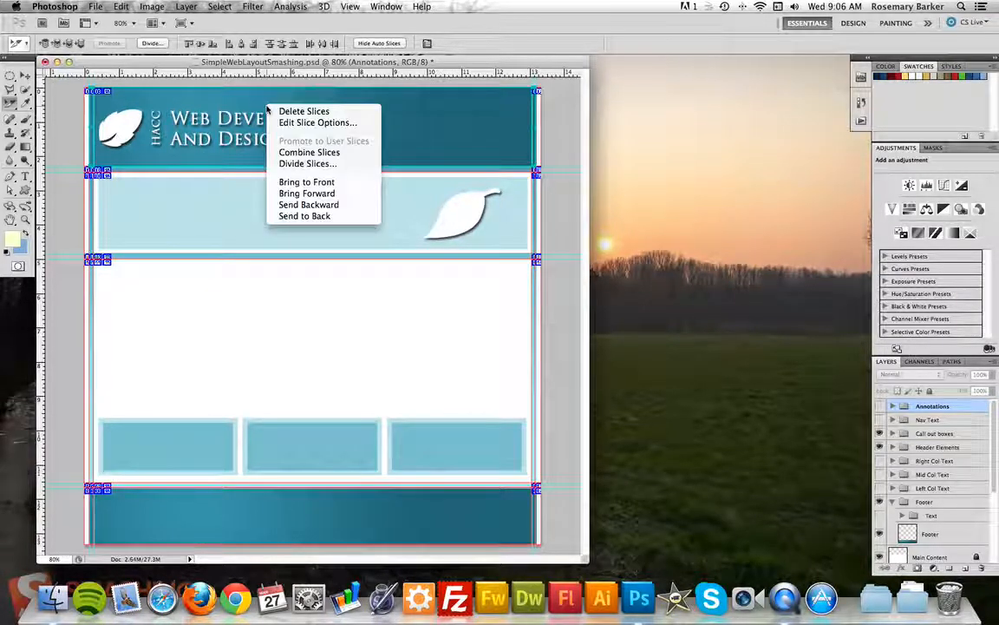
pyautogui.click(326, 154)
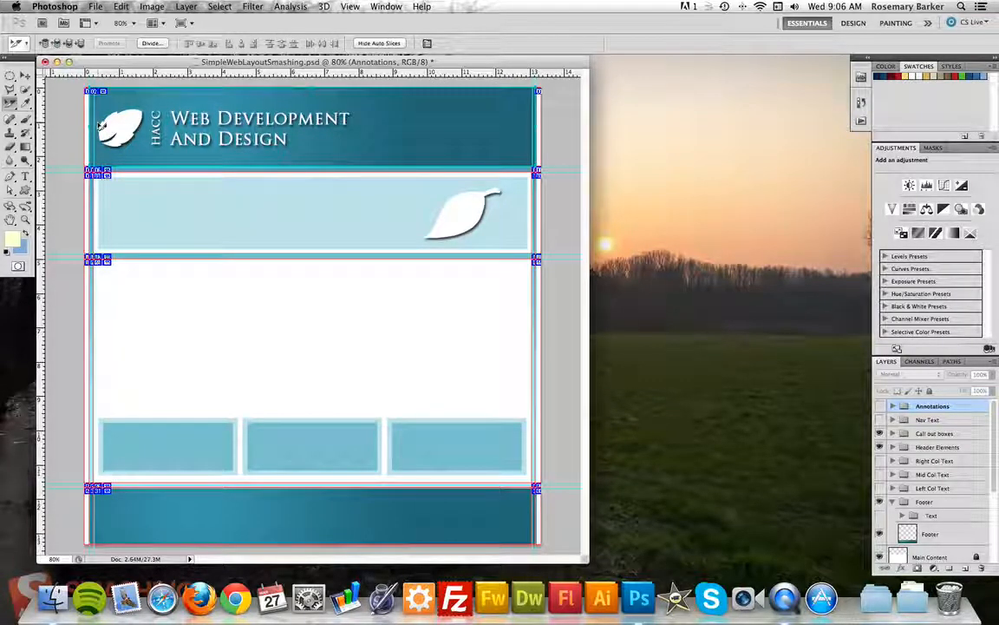
# Turn guides off via View > Show > Guides.
pyautogui.click(351, 7)
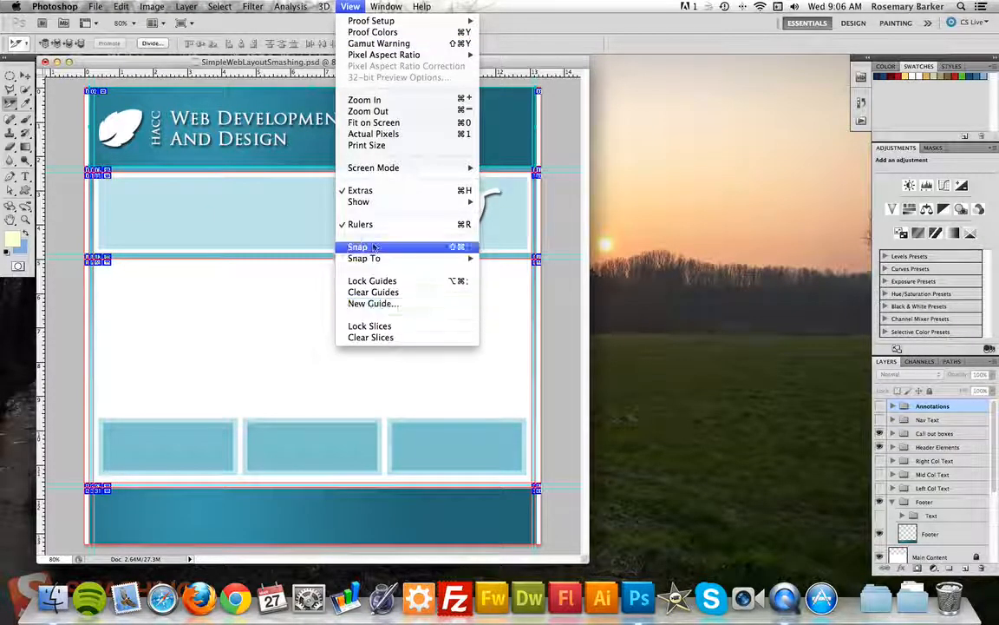
pyautogui.moveTo(382, 205)
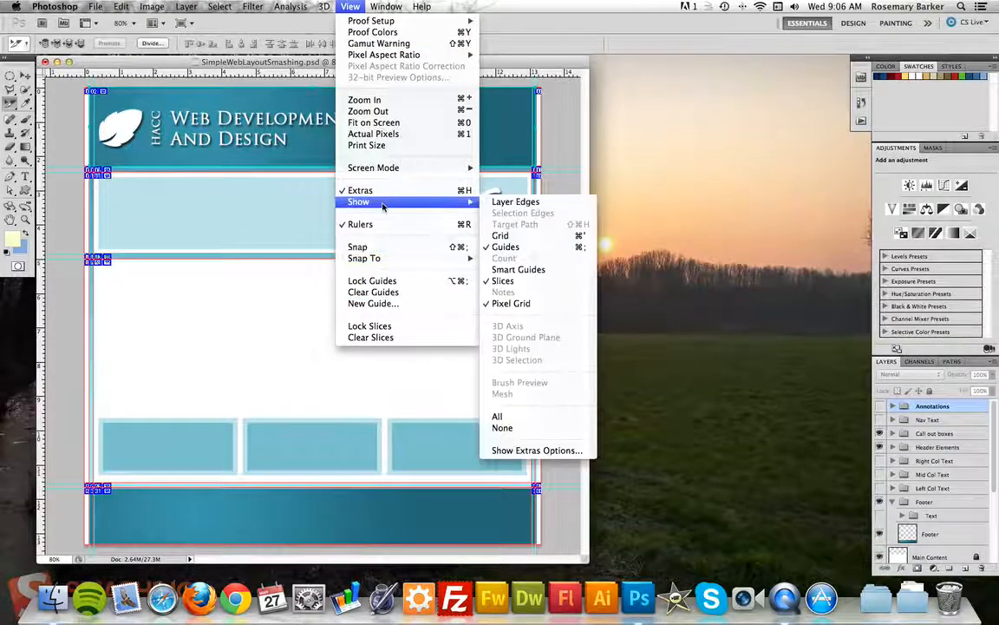
pyautogui.click(509, 249)
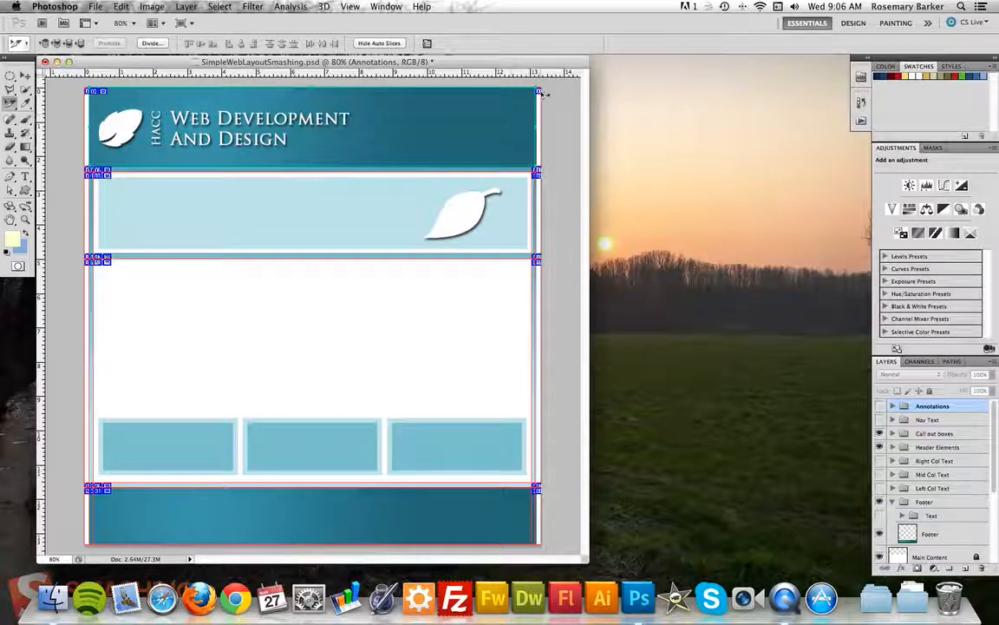
# Zoom in on the header's right end and drag the header slice's right edge to the layout's edge.
pyautogui.press('z')
pyautogui.moveTo(480, 88); pyautogui.dragTo(553, 201)
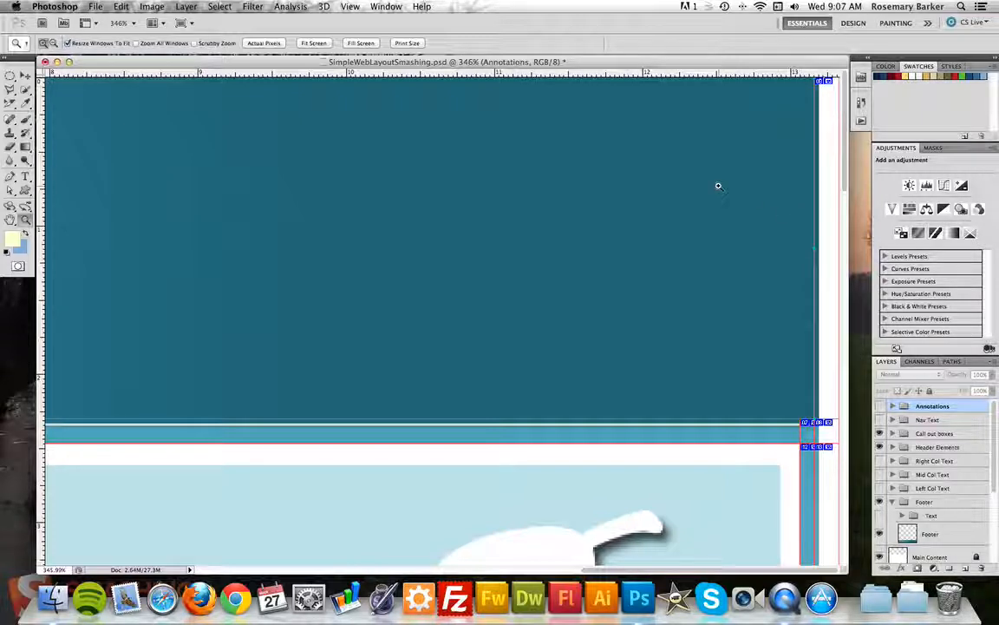
pyautogui.click(10, 101)
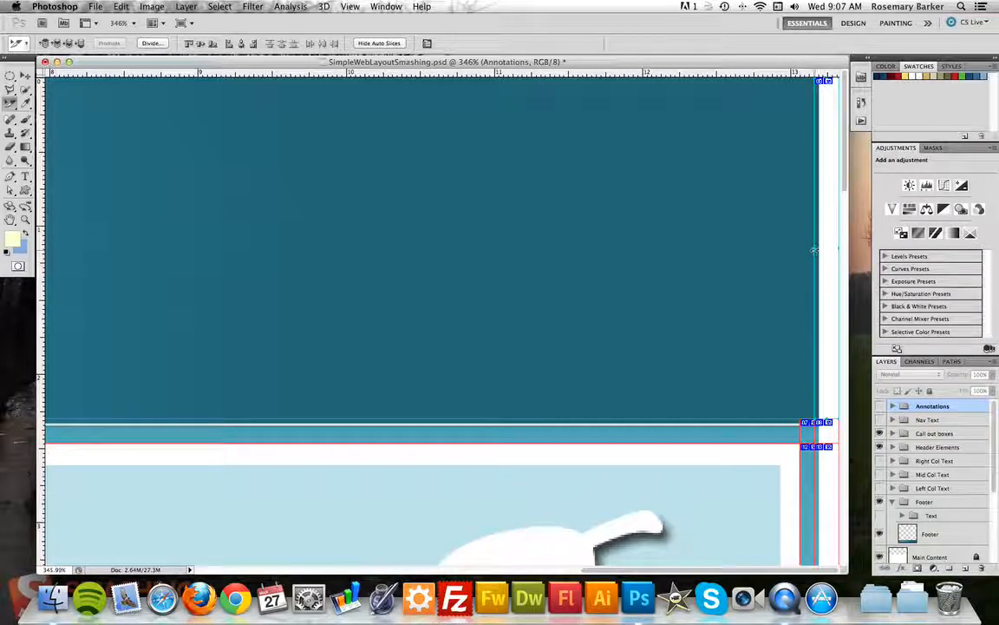
pyautogui.moveTo(814, 249); pyautogui.dragTo(819, 249)
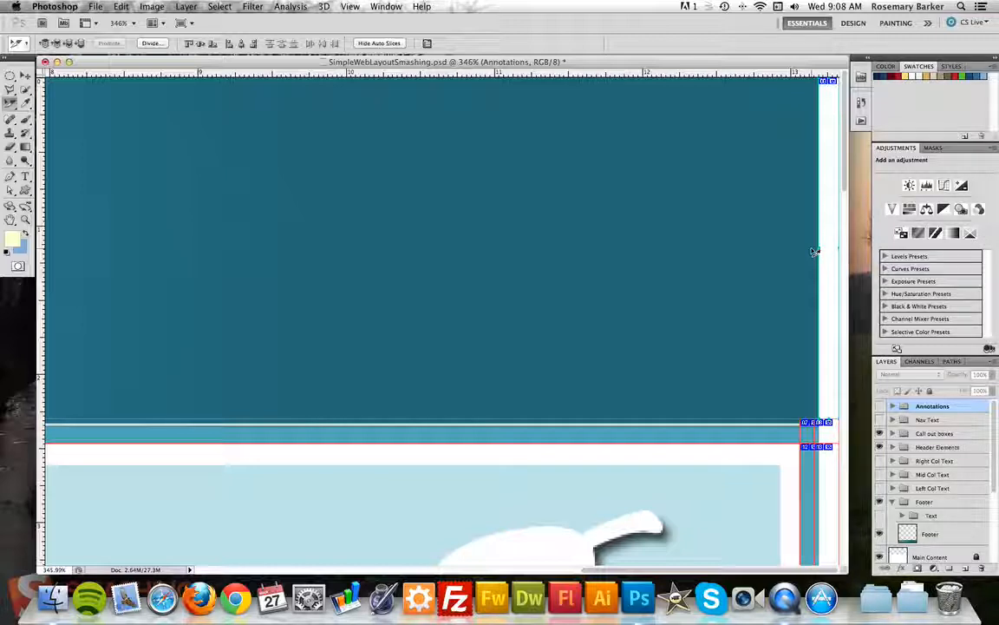
pyautogui.press('super+minus')
pyautogui.press('super+minus')
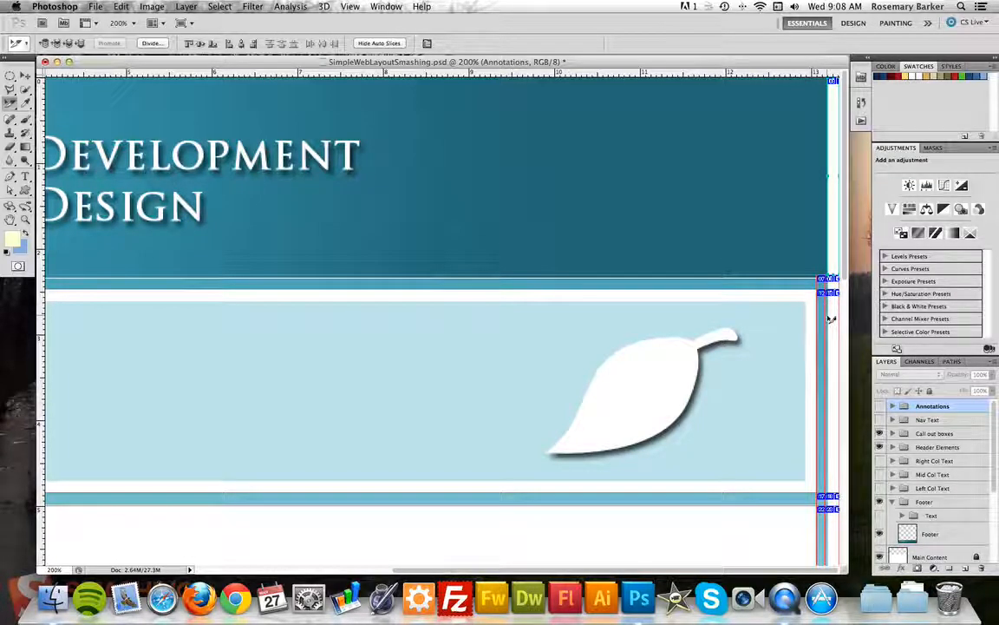
# Zoom out, set the view to 80%, then marquee-zoom toward the upper-left slices.
pyautogui.press('super+minus')
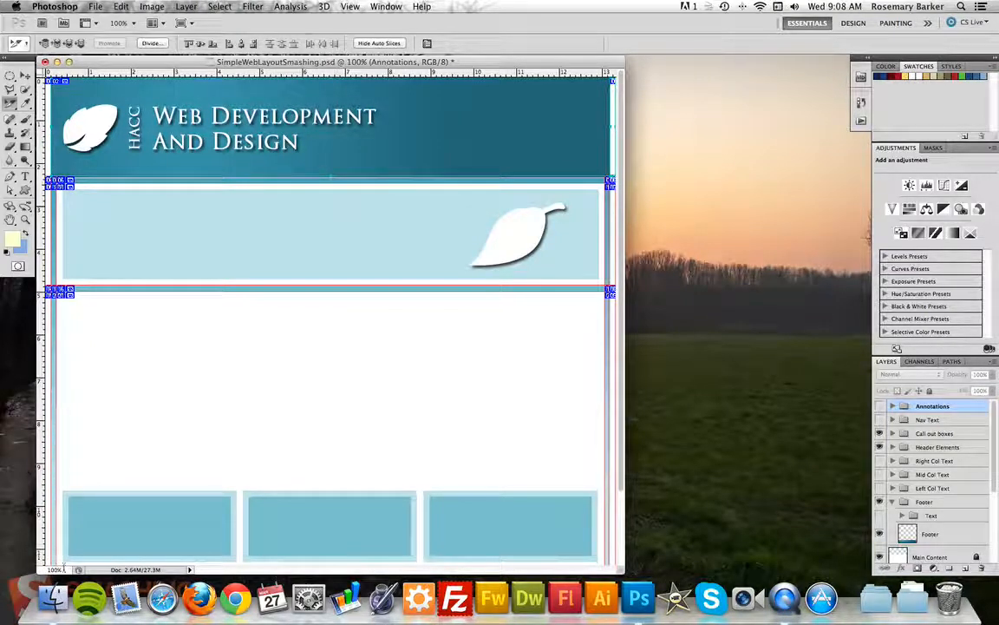
pyautogui.moveTo(64, 569); pyautogui.dragTo(19, 566)
pyautogui.write('80')
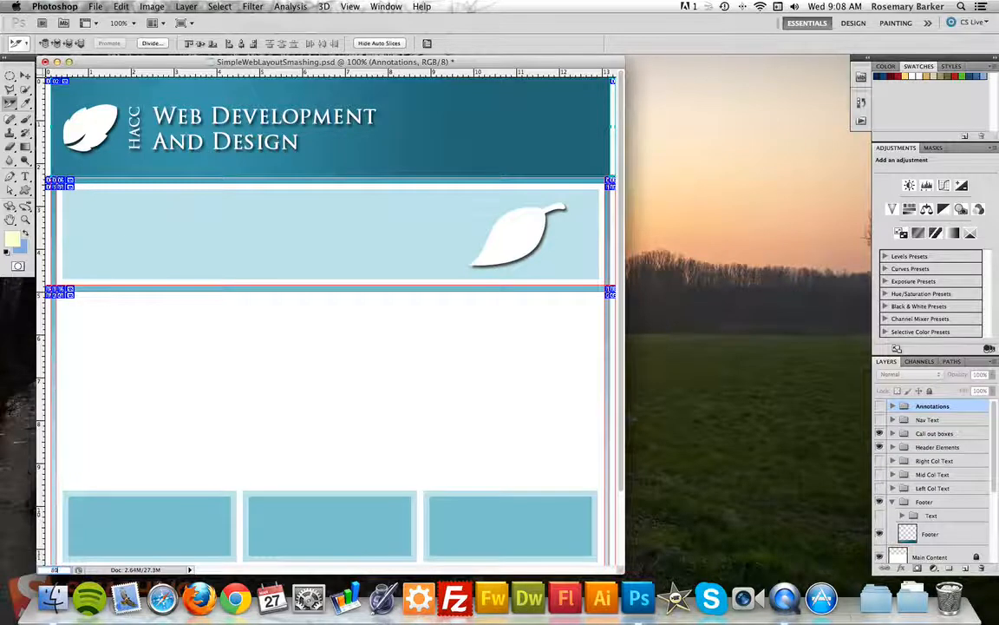
pyautogui.press('Return')
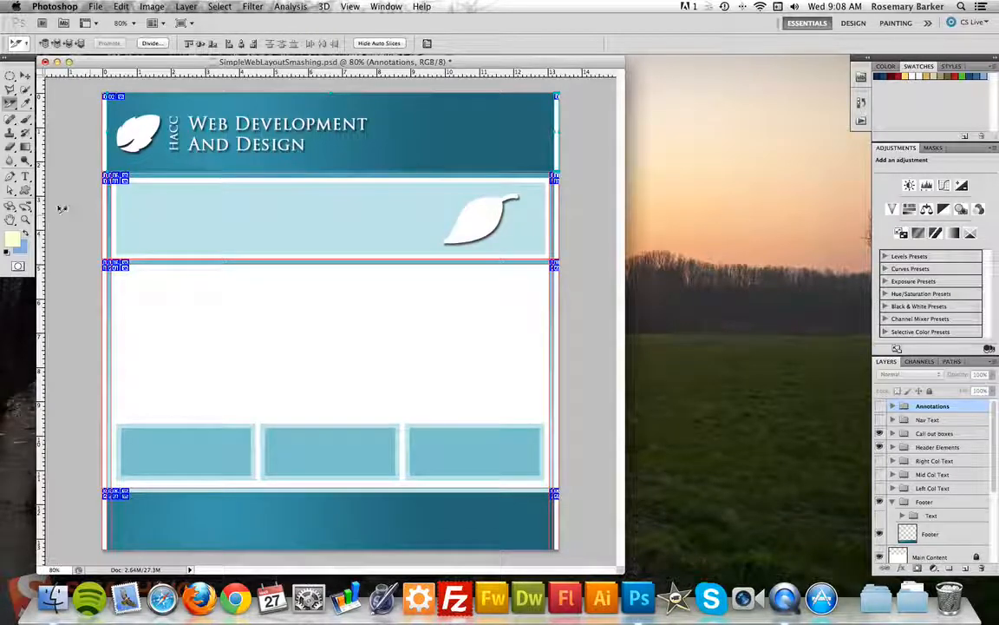
pyautogui.press('z')
pyautogui.moveTo(112, 178); pyautogui.dragTo(136, 459)
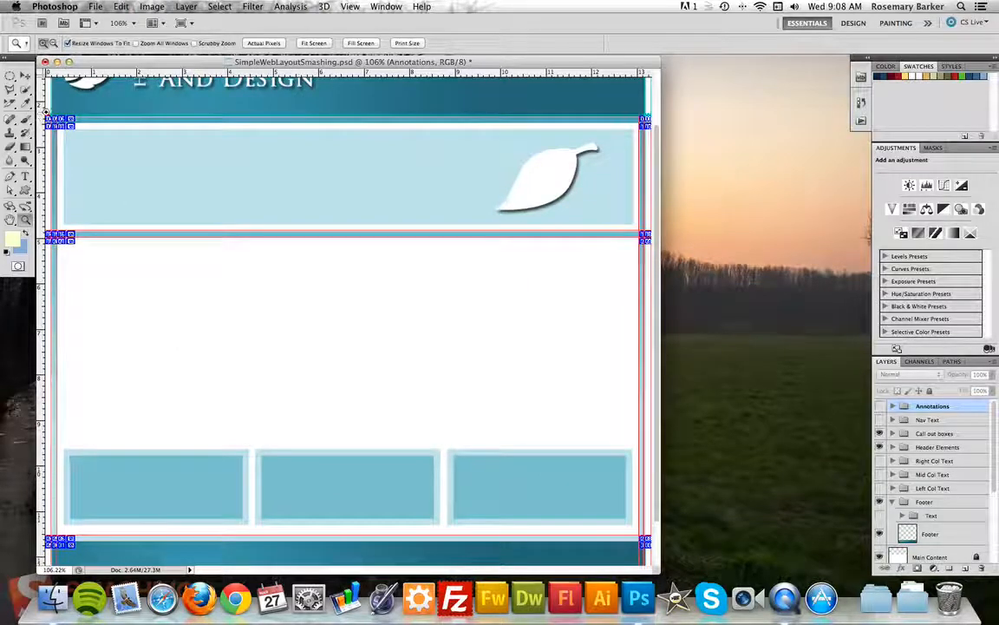
# Zoom into the top-left corner and combine its two adjacent small slices into one.
pyautogui.moveTo(49, 114); pyautogui.dragTo(93, 143)
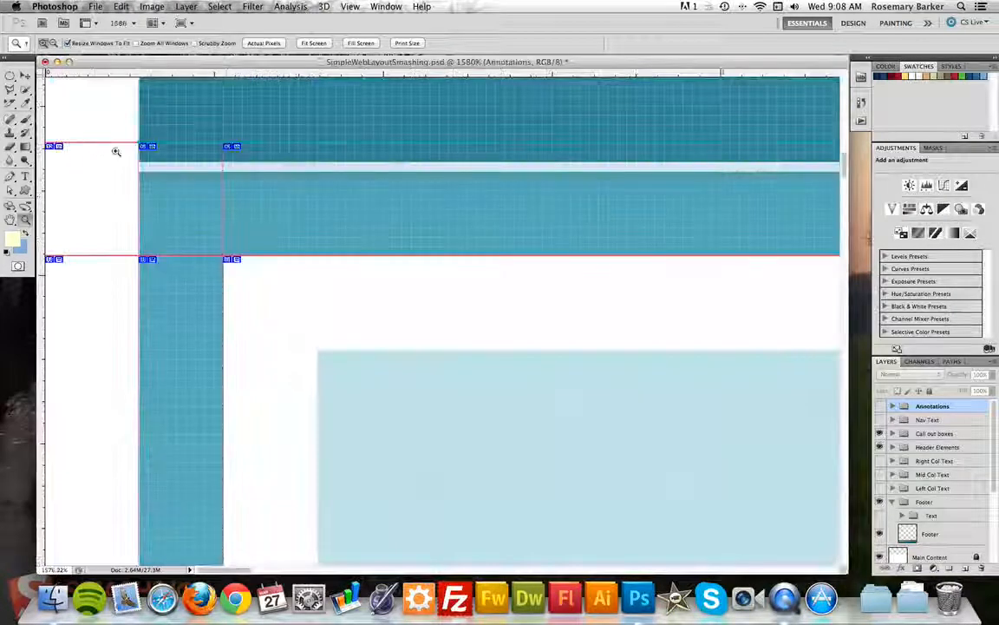
pyautogui.click(9, 105)
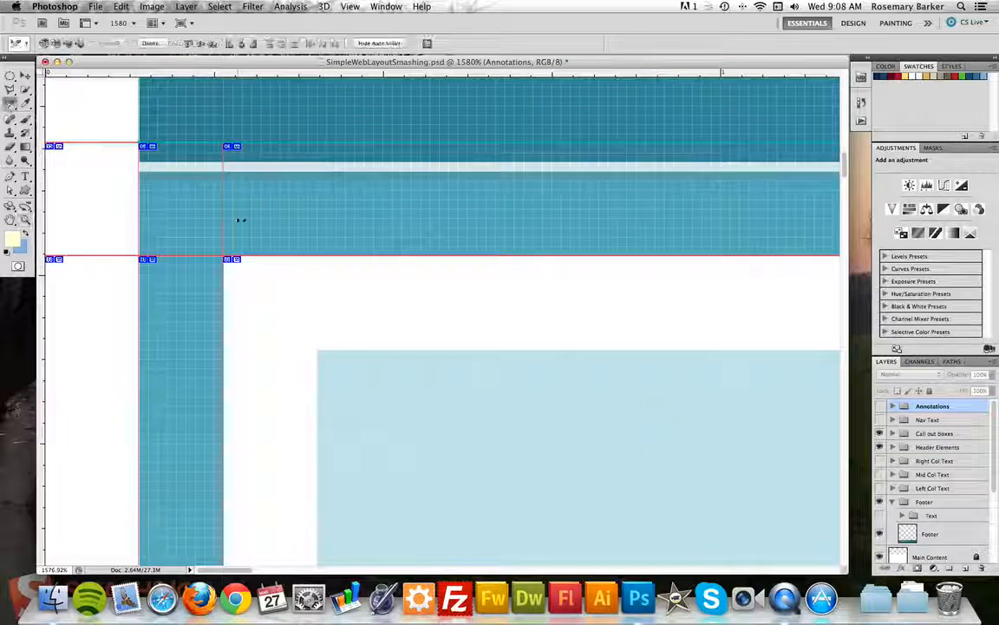
pyautogui.click(240, 219)
pyautogui.click(188, 216)
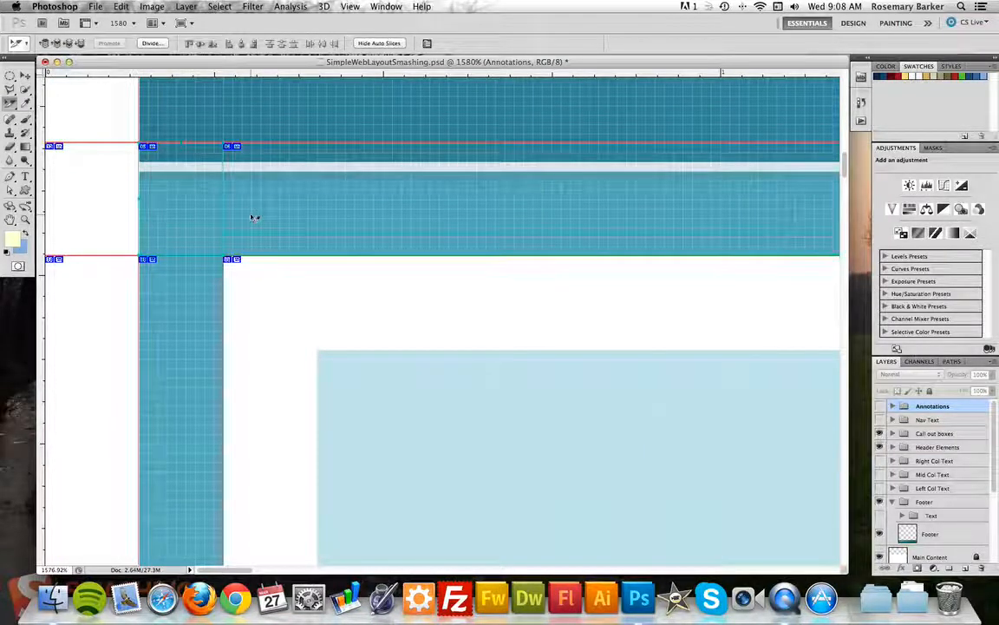
pyautogui.rightClick(252, 218)
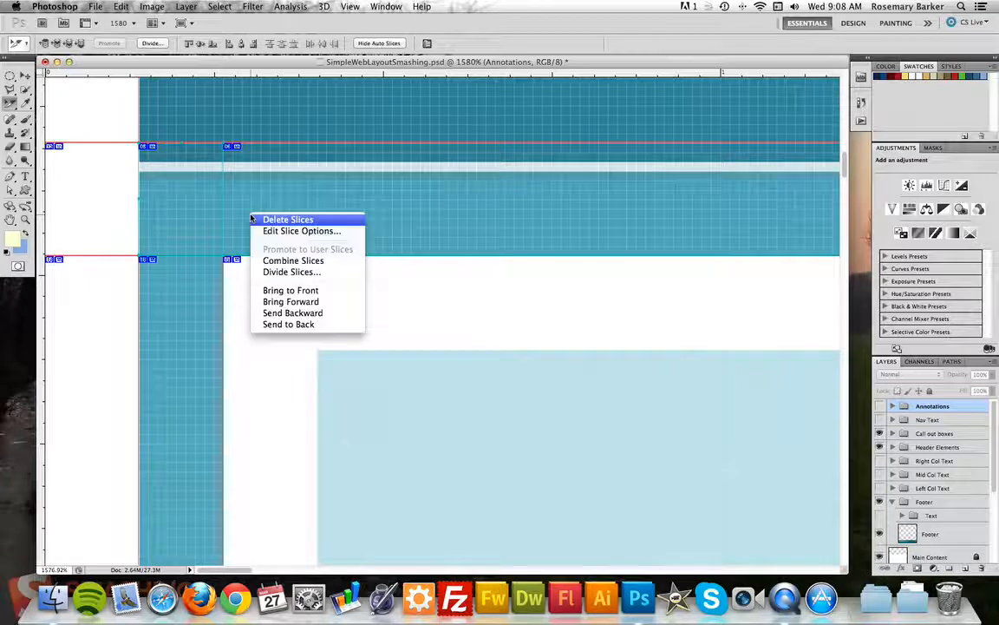
pyautogui.click(293, 260)
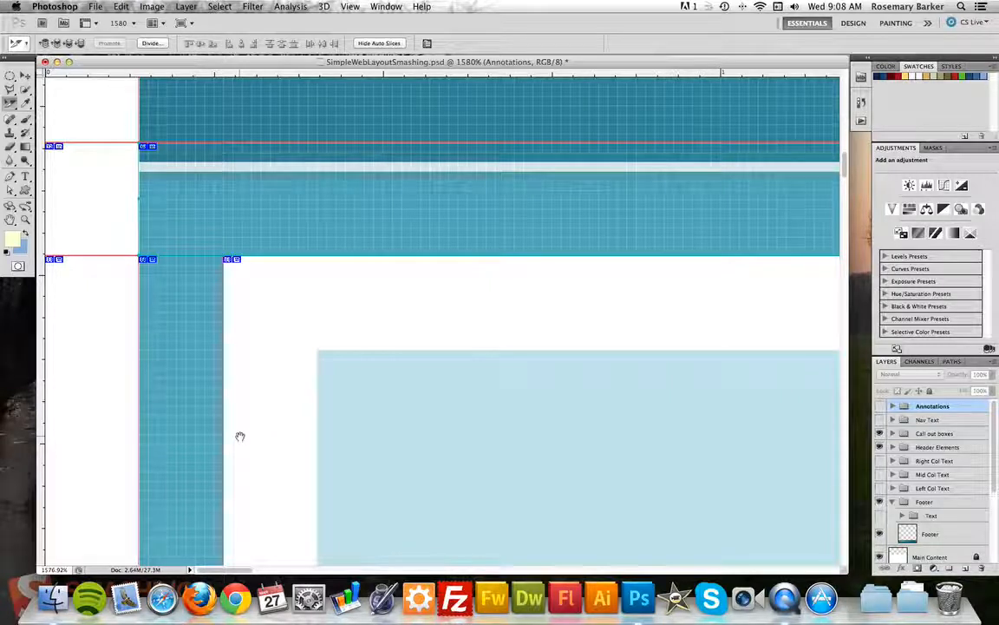
# Snap the column and wide band slices' bottom edges to the band, then combine them into one slice.
pyautogui.moveTo(239, 435); pyautogui.dragTo(264, 70)
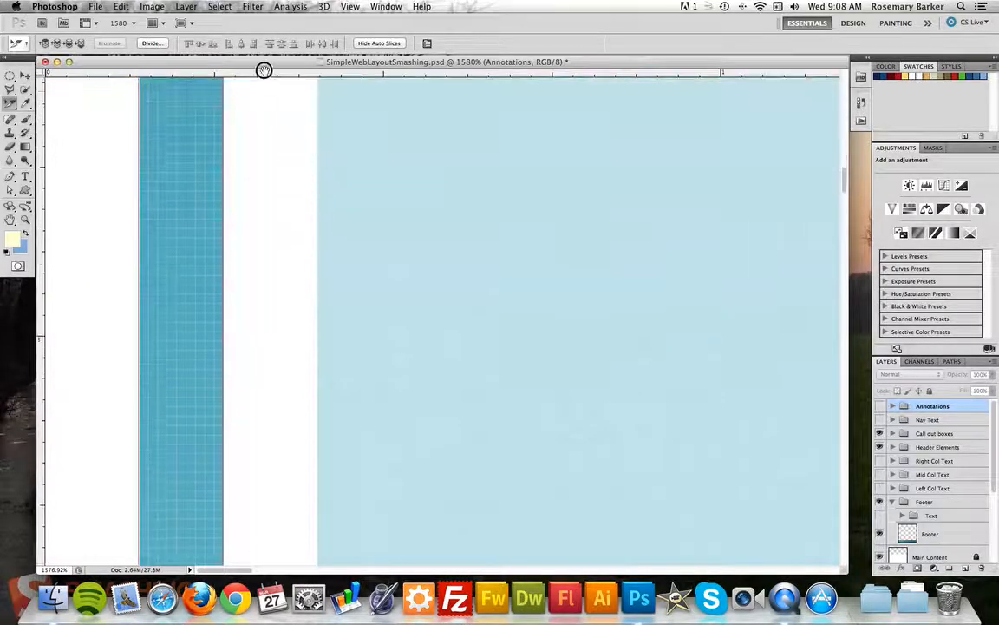
pyautogui.moveTo(234, 453); pyautogui.dragTo(245, 74)
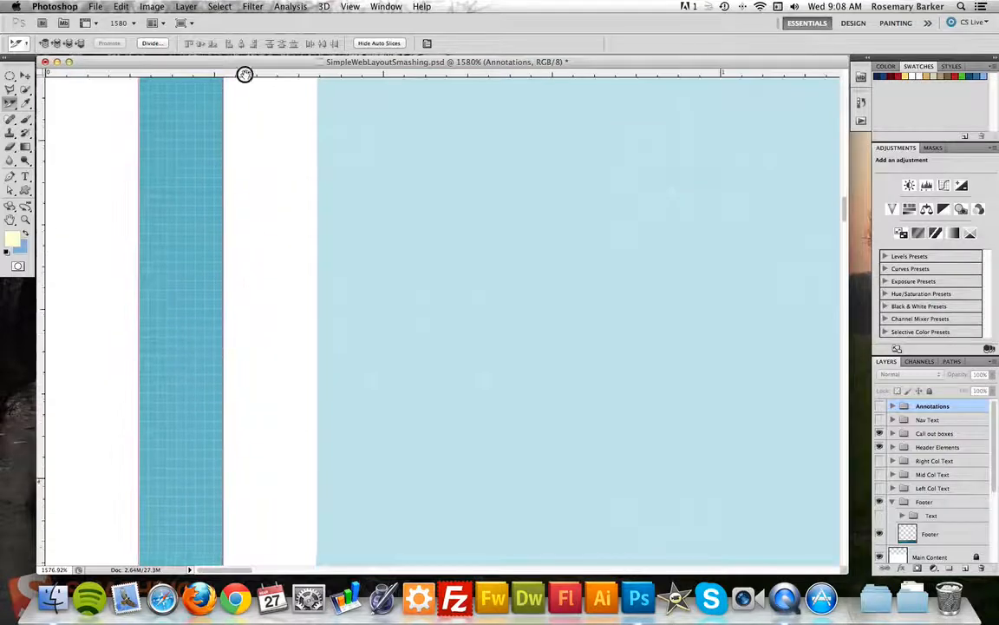
pyautogui.moveTo(277, 460); pyautogui.dragTo(293, 39)
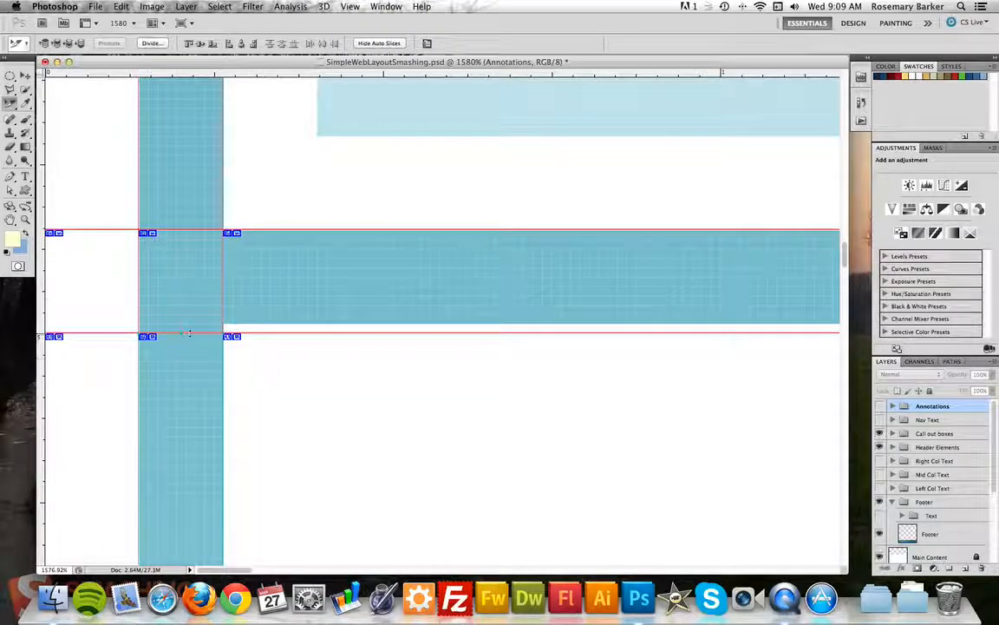
pyautogui.moveTo(188, 333); pyautogui.dragTo(179, 327)
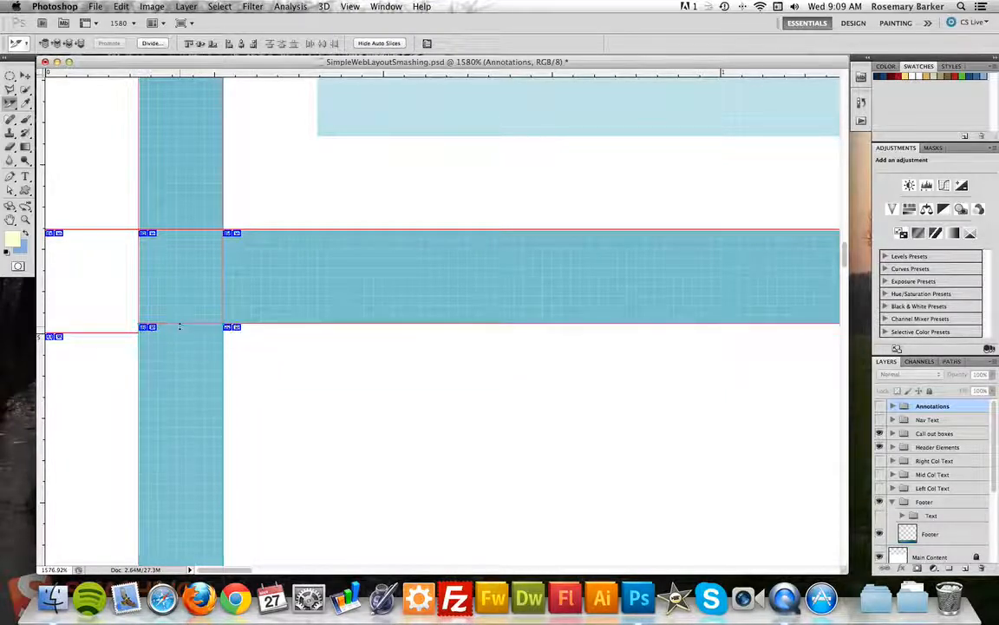
pyautogui.click(181, 269)
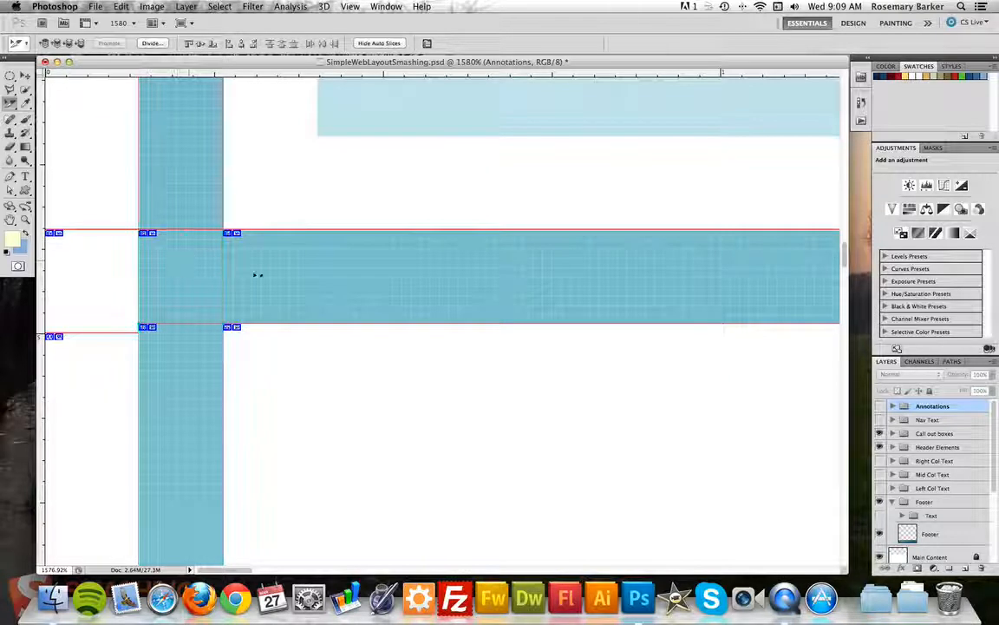
pyautogui.click(278, 277)
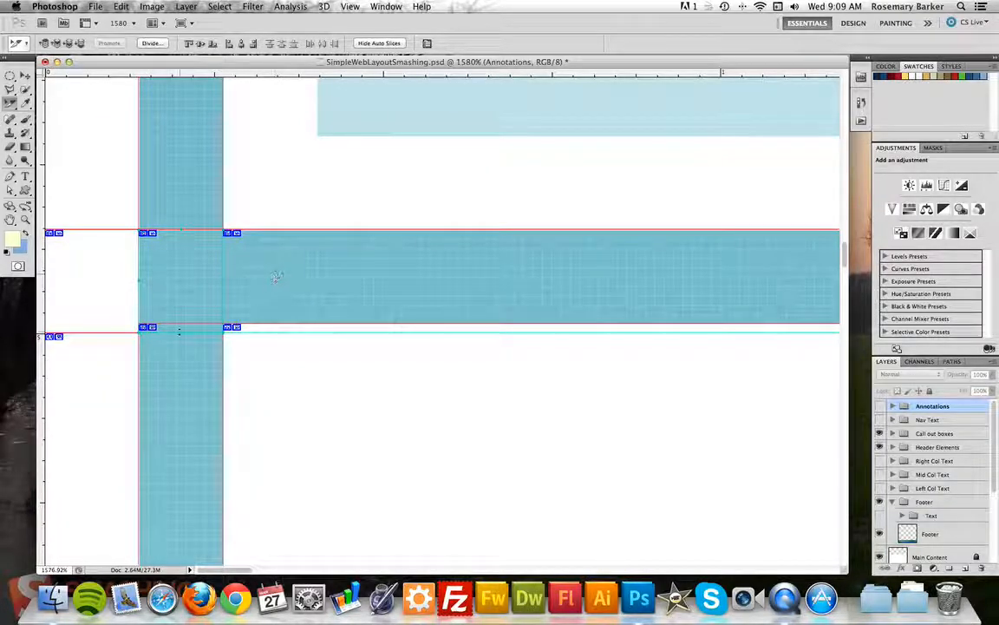
pyautogui.moveTo(179, 331); pyautogui.dragTo(179, 326)
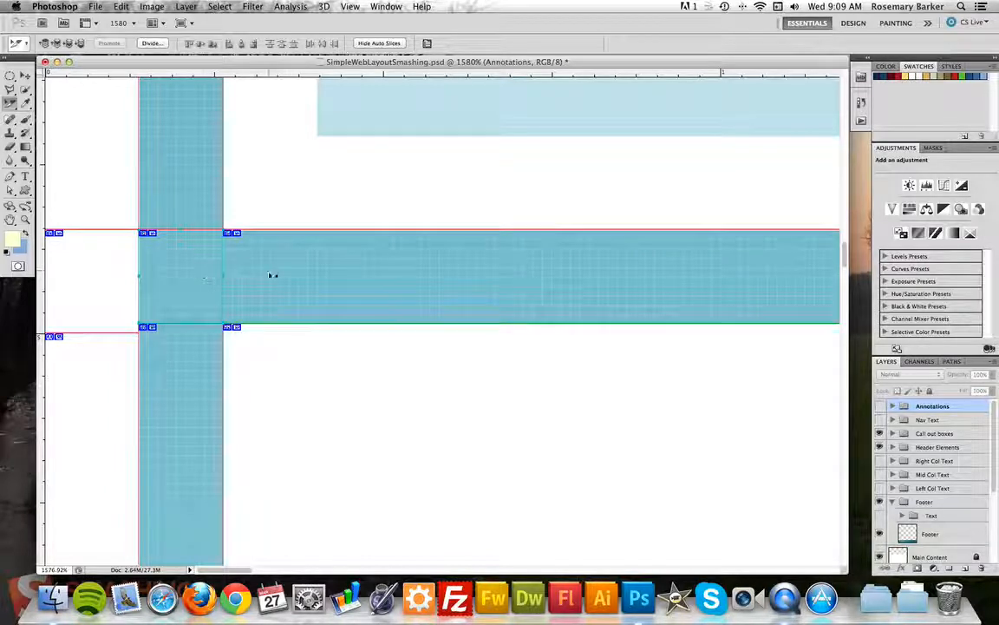
pyautogui.rightClick(272, 276)
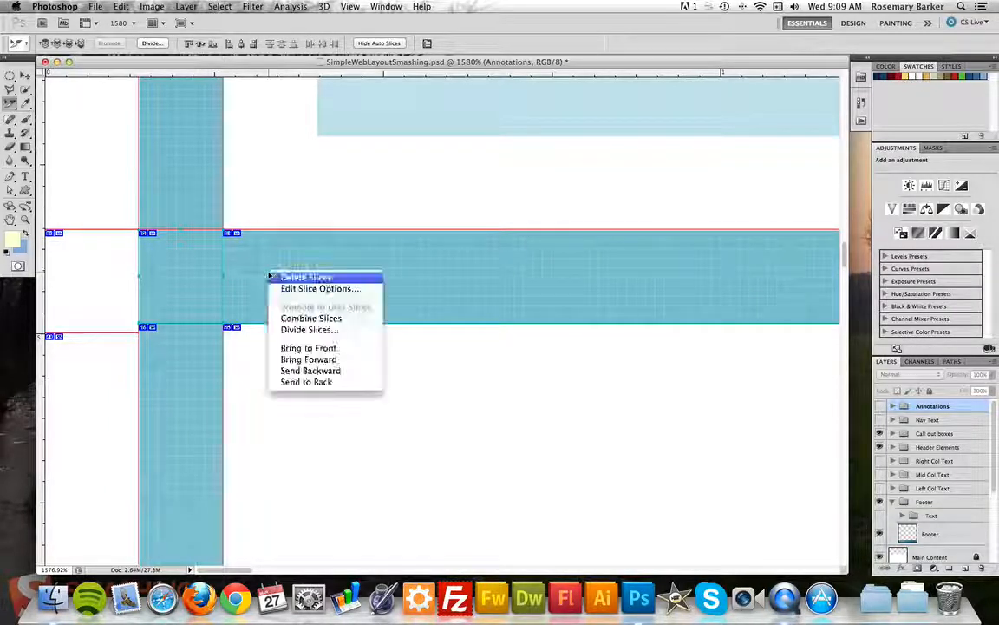
pyautogui.click(304, 320)
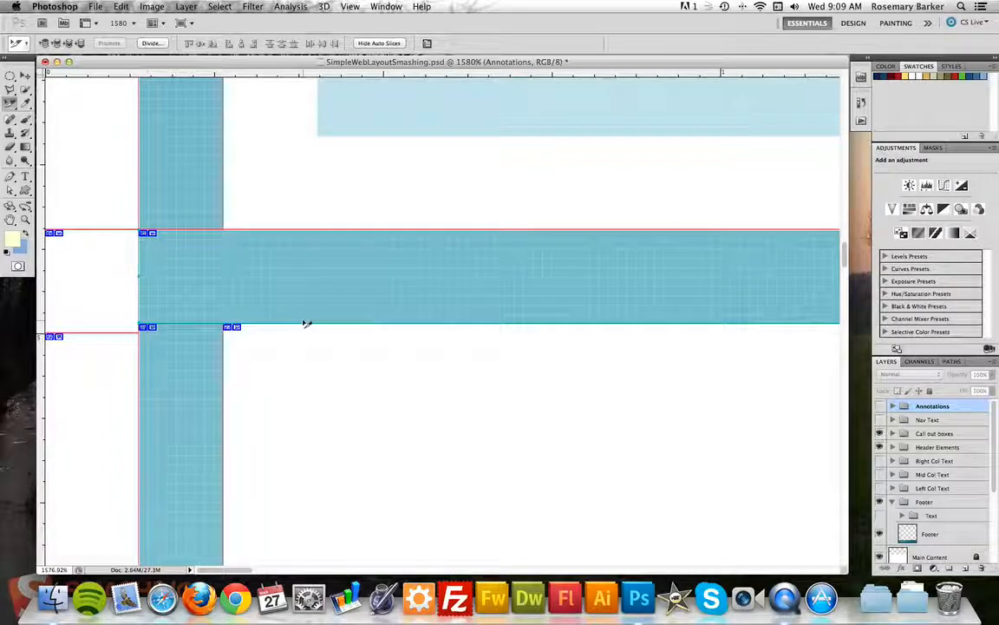
# Raise the slice boundary onto the teal footer's top edge and select the two middle band slices.
pyautogui.moveTo(733, 366); pyautogui.dragTo(333, 384)
pyautogui.moveTo(613, 364); pyautogui.dragTo(758, 355)
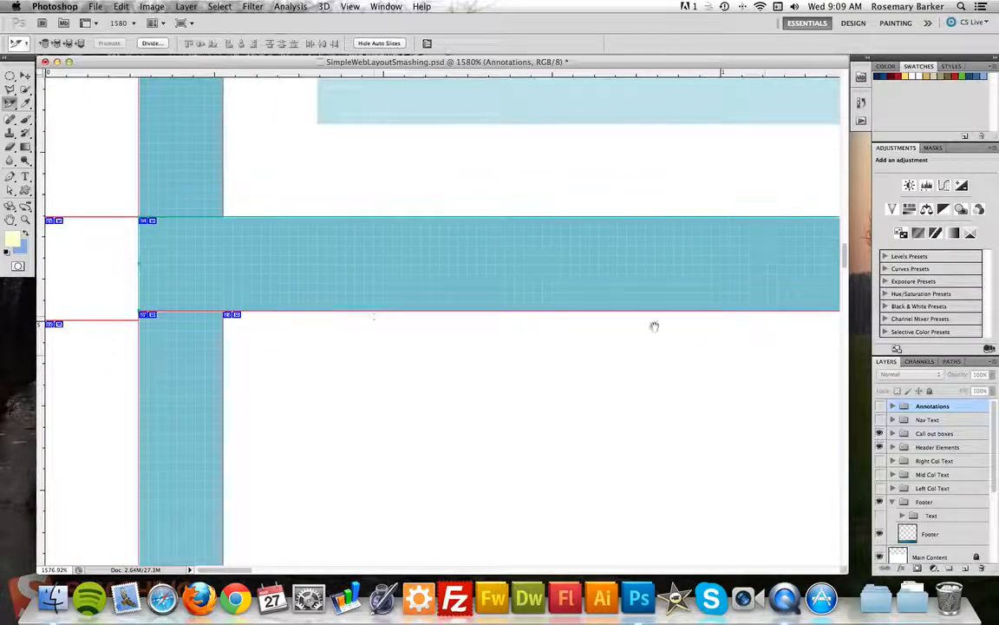
pyautogui.scroll(-8, 273, 409)
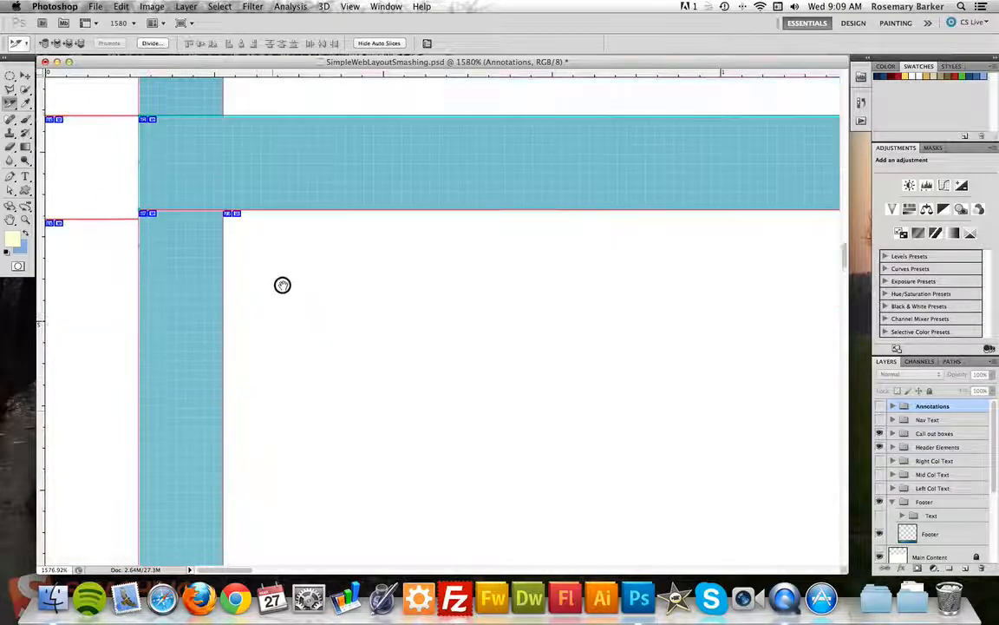
pyautogui.scroll(-5, 267, 442)
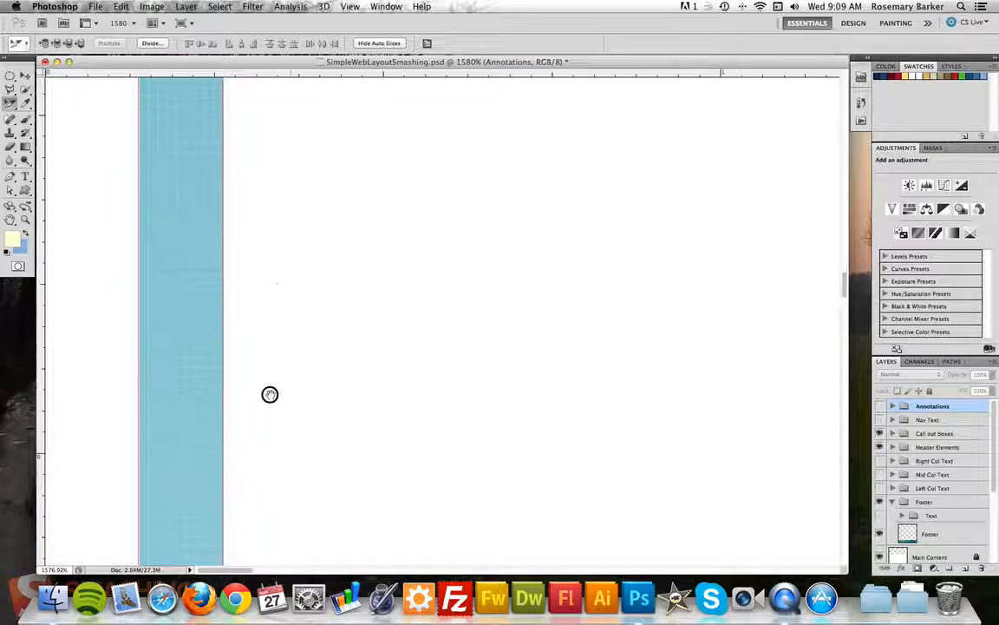
pyautogui.scroll(-5, 279, 450)
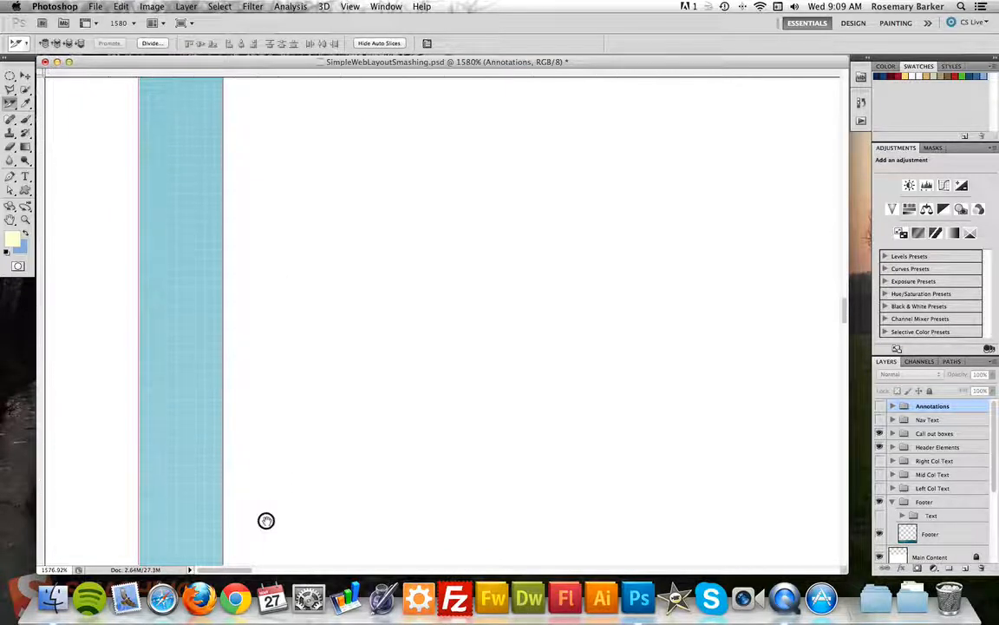
pyautogui.moveTo(244, 475); pyautogui.dragTo(253, 231)
pyautogui.moveTo(276, 469); pyautogui.dragTo(263, 137)
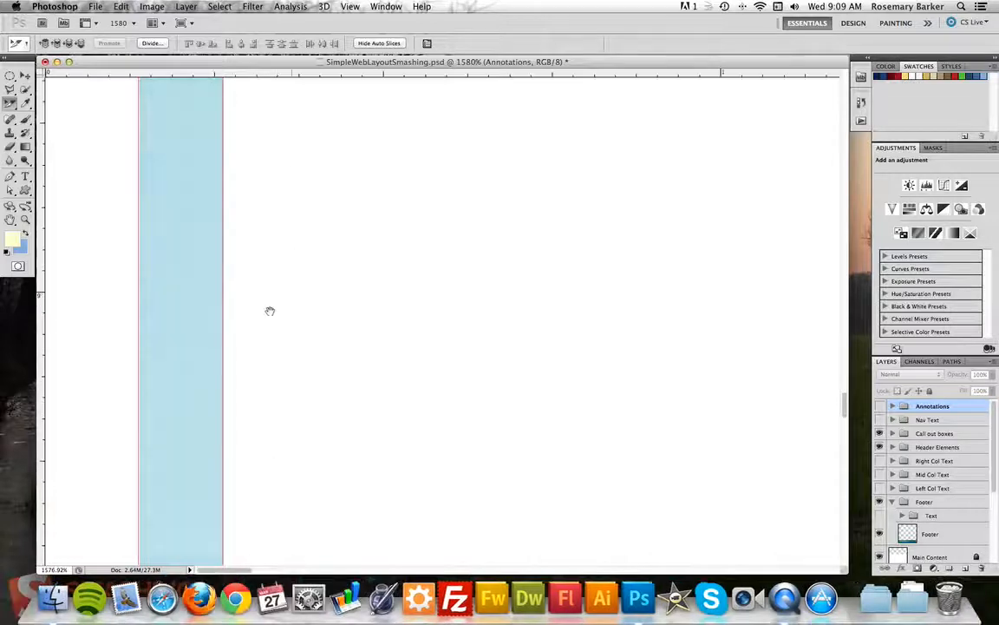
pyautogui.moveTo(223, 453); pyautogui.dragTo(227, 177)
pyautogui.moveTo(264, 412); pyautogui.dragTo(278, 204)
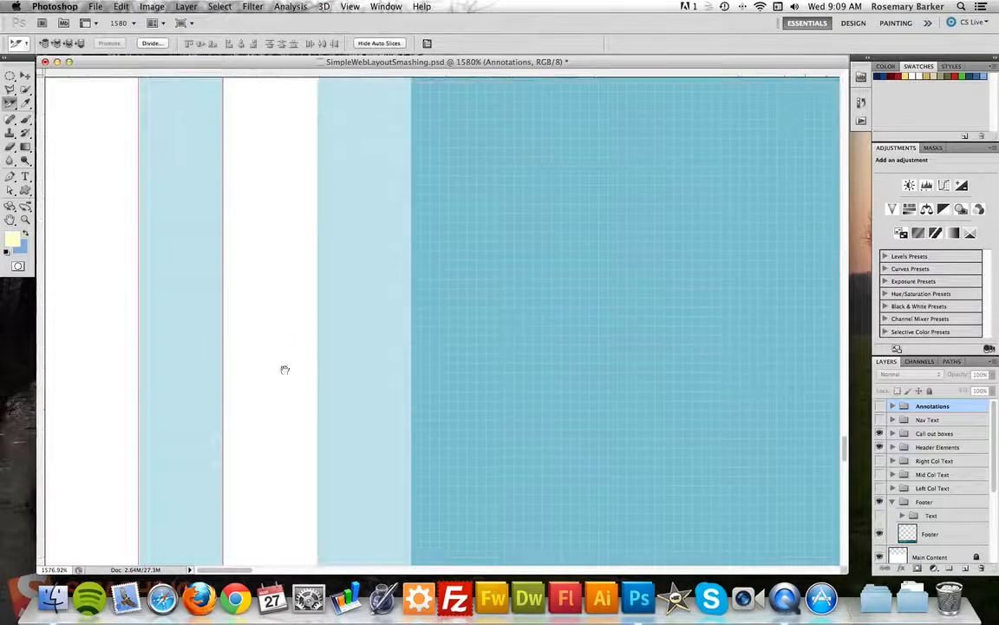
pyautogui.moveTo(280, 434); pyautogui.dragTo(293, 216)
pyautogui.moveTo(238, 490); pyautogui.dragTo(250, 314)
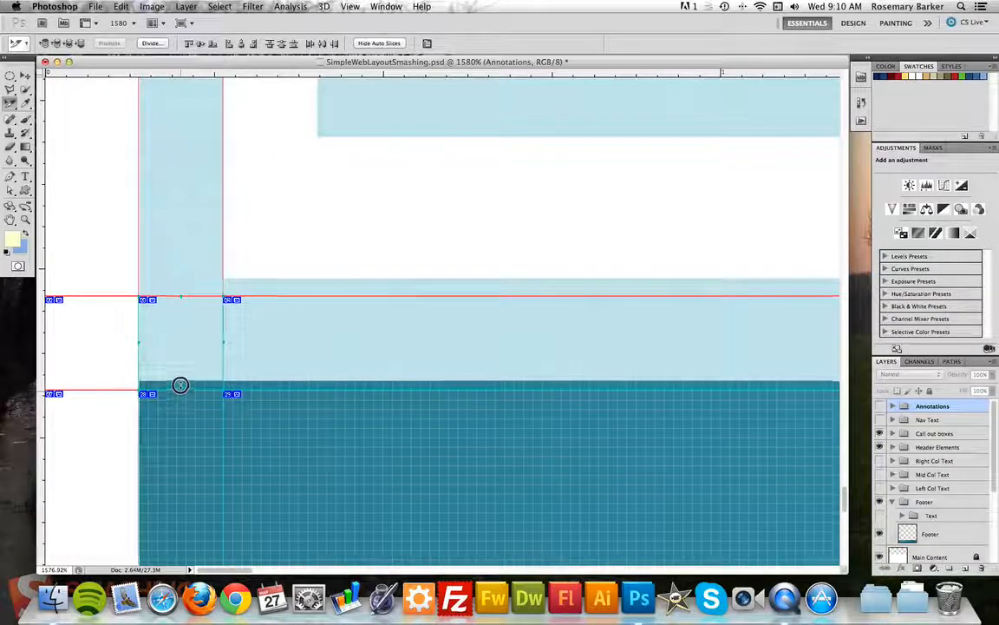
pyautogui.moveTo(179, 387); pyautogui.dragTo(183, 388)
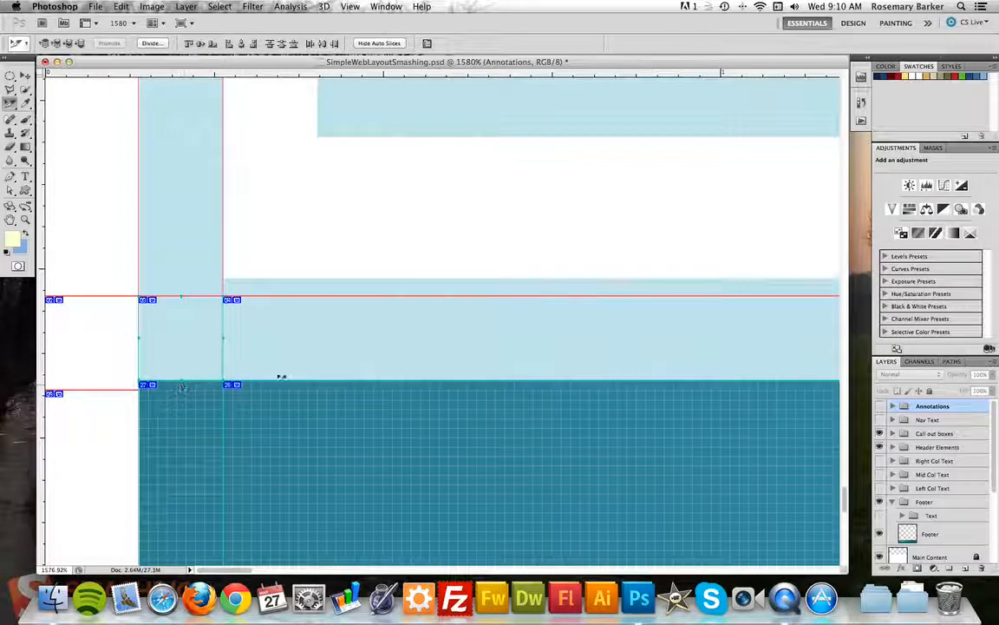
pyautogui.click(260, 354)
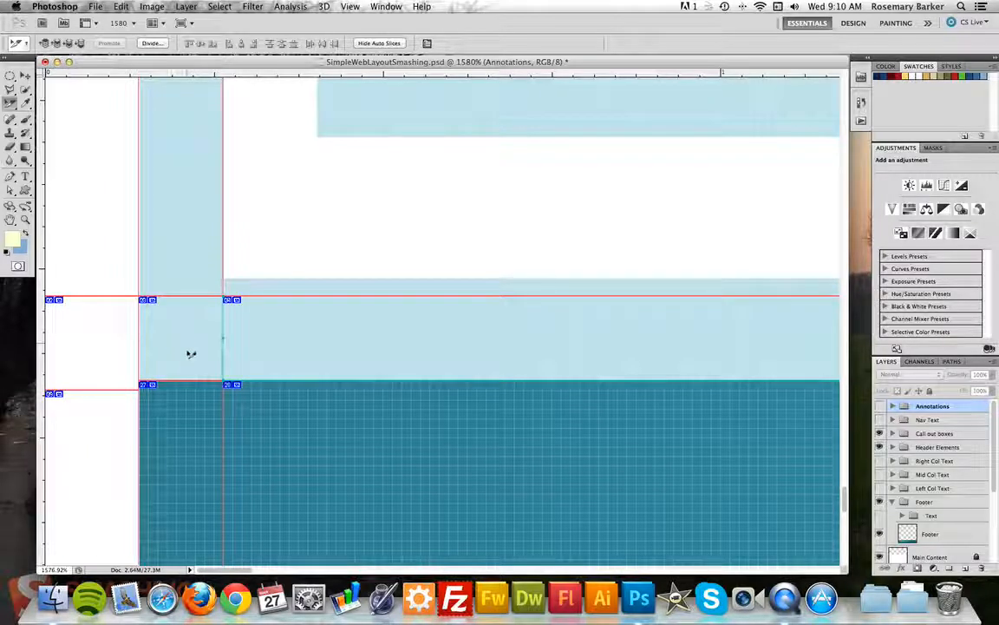
pyautogui.click(191, 354)
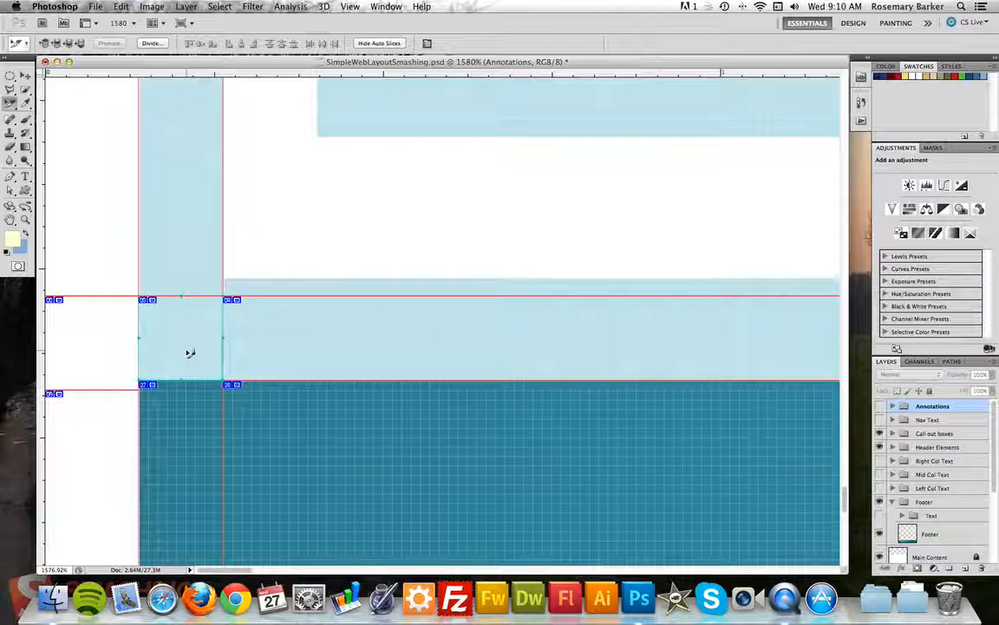
# Combine the two middle band slices into one, then combine the footer slices into one.
pyautogui.rightClick(279, 353)
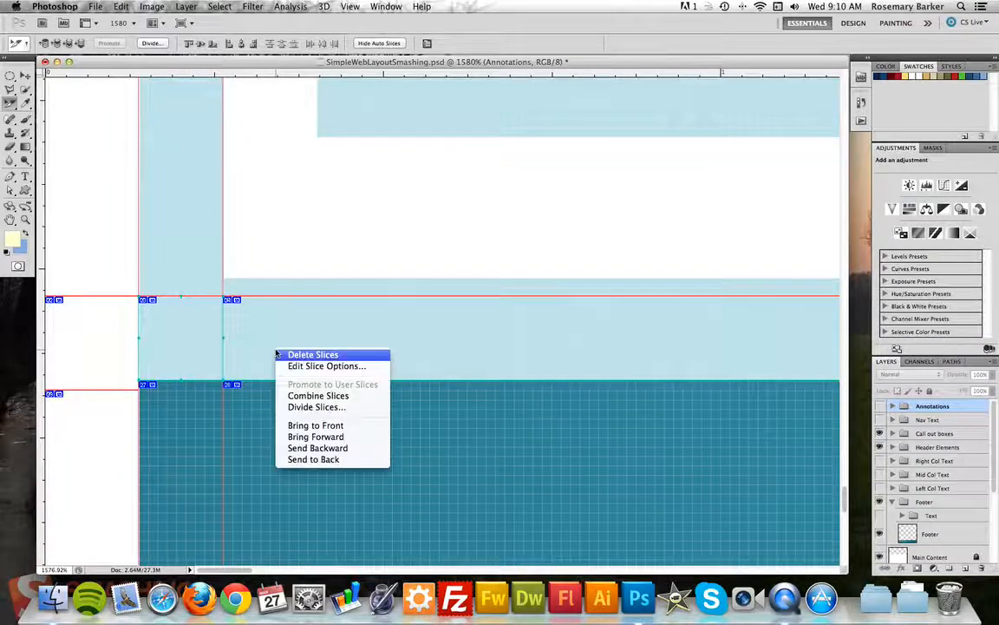
pyautogui.click(320, 396)
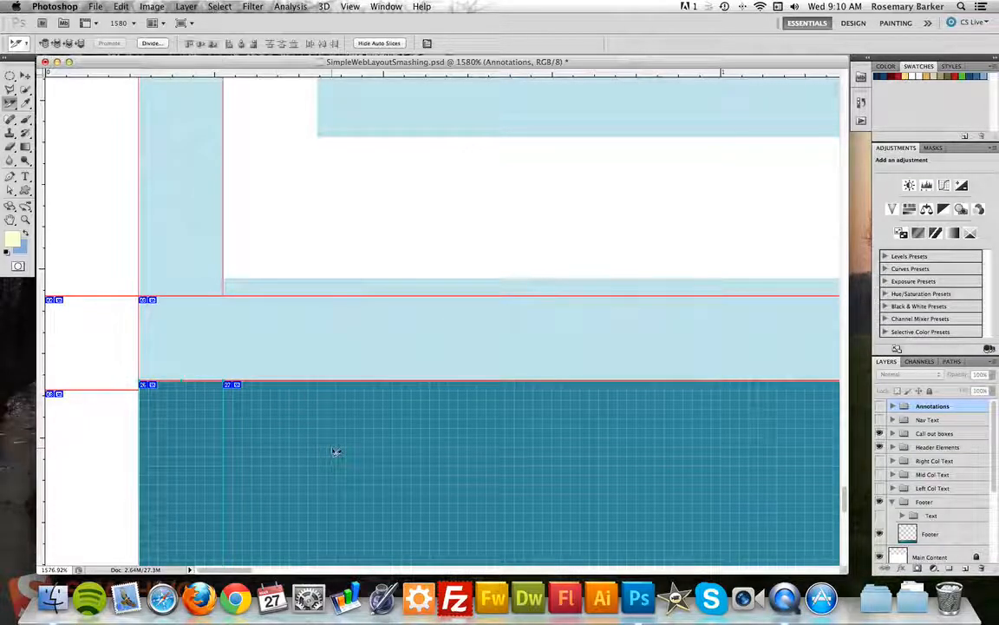
pyautogui.rightClick(335, 450)
pyautogui.click(350, 492)
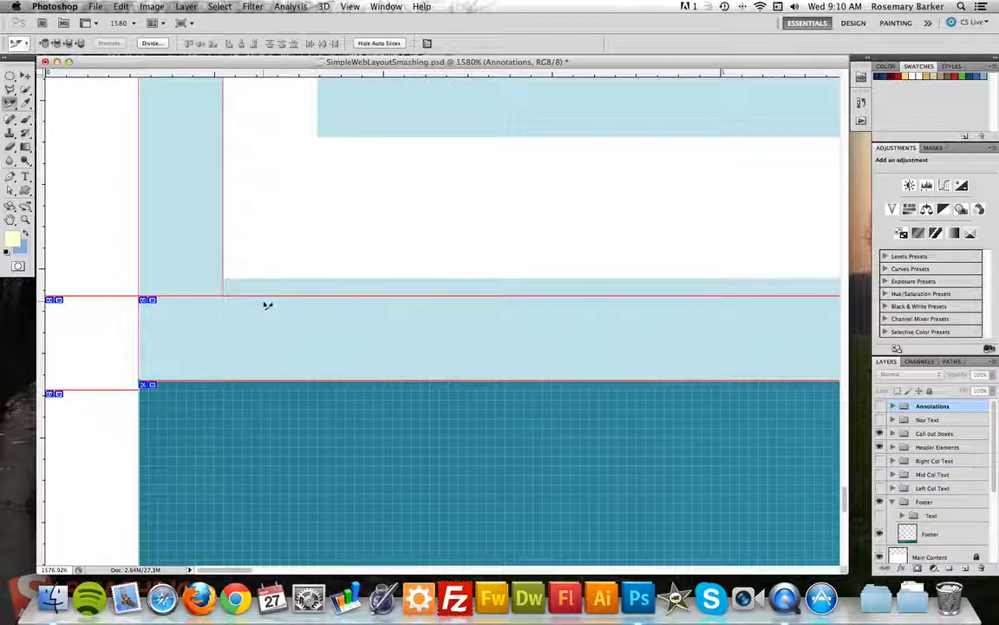
# Select the upper-left, neighbouring upper and band slices and raise the band slice's top edge to the band's top.
pyautogui.click(162, 250)
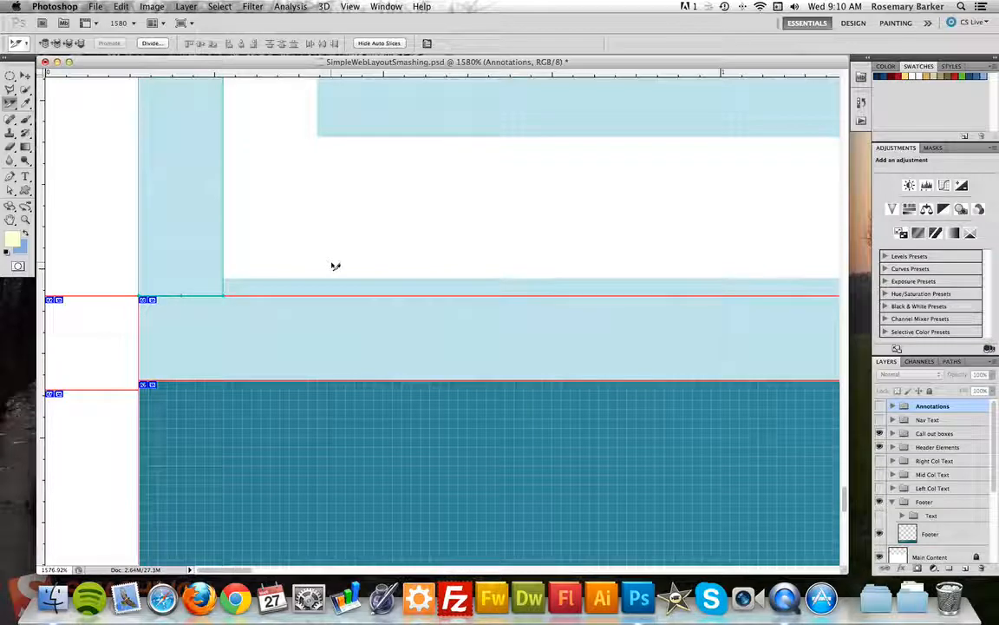
pyautogui.keyDown('shift'); pyautogui.click(336, 266); pyautogui.keyUp('shift')
pyautogui.keyDown('shift'); pyautogui.click(294, 341); pyautogui.keyUp('shift')
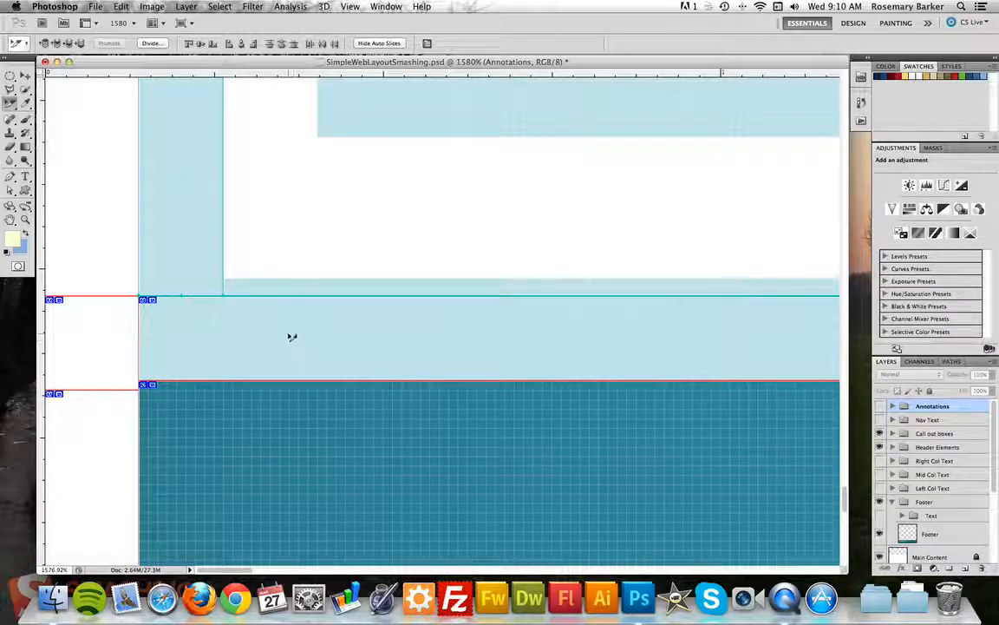
pyautogui.moveTo(184, 297); pyautogui.dragTo(179, 281)
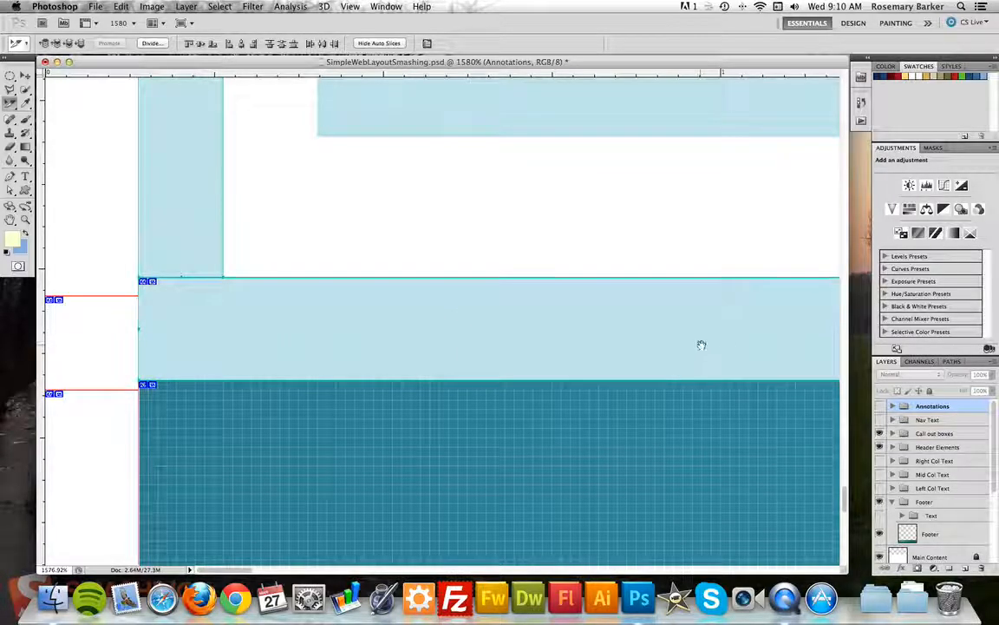
# Pan right across the mockup to the layout's right edge, showing the band and footer ends.
pyautogui.moveTo(776, 338); pyautogui.dragTo(382, 349)
pyautogui.moveTo(766, 351); pyautogui.dragTo(360, 348)
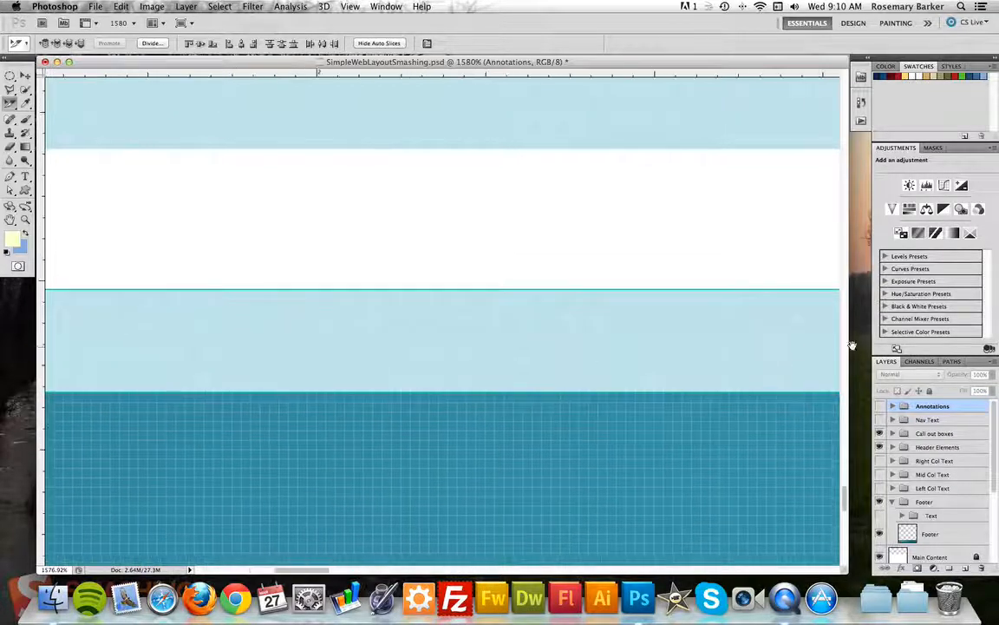
pyautogui.moveTo(814, 347); pyautogui.dragTo(209, 355)
pyautogui.moveTo(666, 352); pyautogui.dragTo(487, 339)
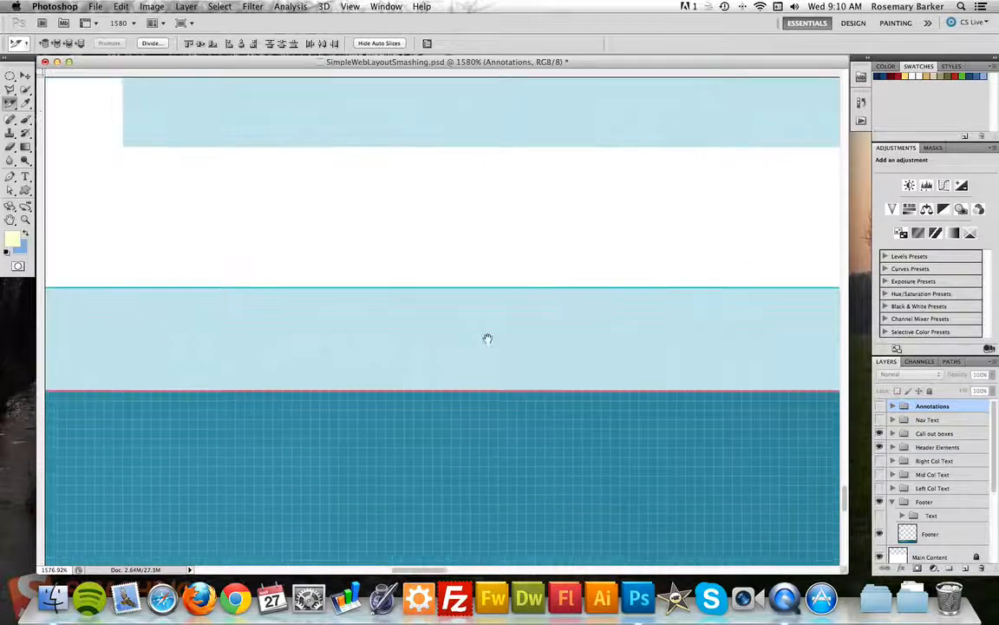
pyautogui.moveTo(699, 324); pyautogui.dragTo(327, 317)
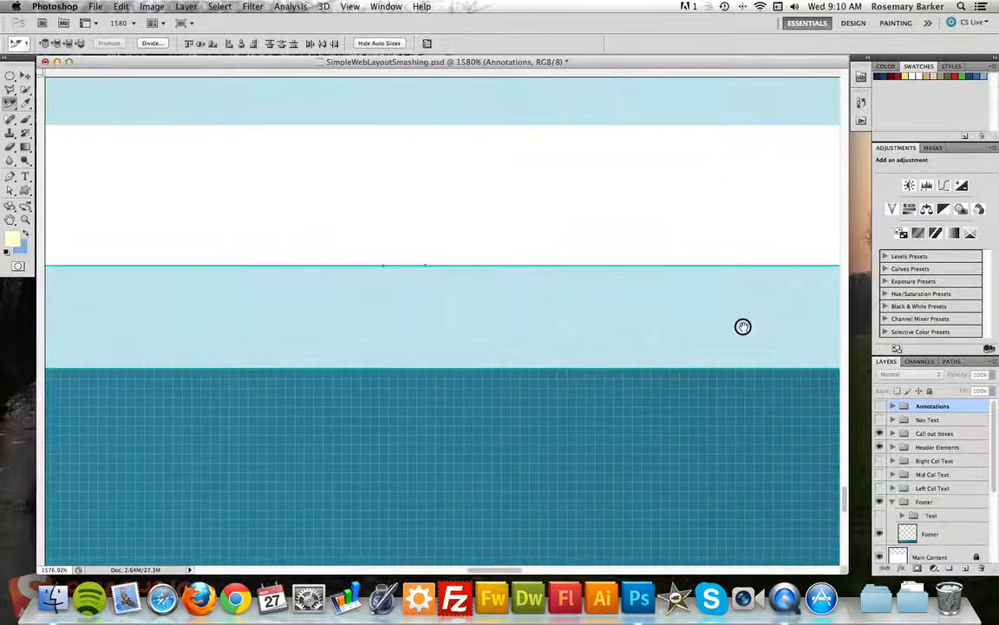
pyautogui.moveTo(743, 325); pyautogui.dragTo(371, 330)
pyautogui.moveTo(831, 338); pyautogui.dragTo(204, 324)
pyautogui.moveTo(798, 328); pyautogui.dragTo(657, 303)
pyautogui.moveTo(811, 305); pyautogui.dragTo(334, 301)
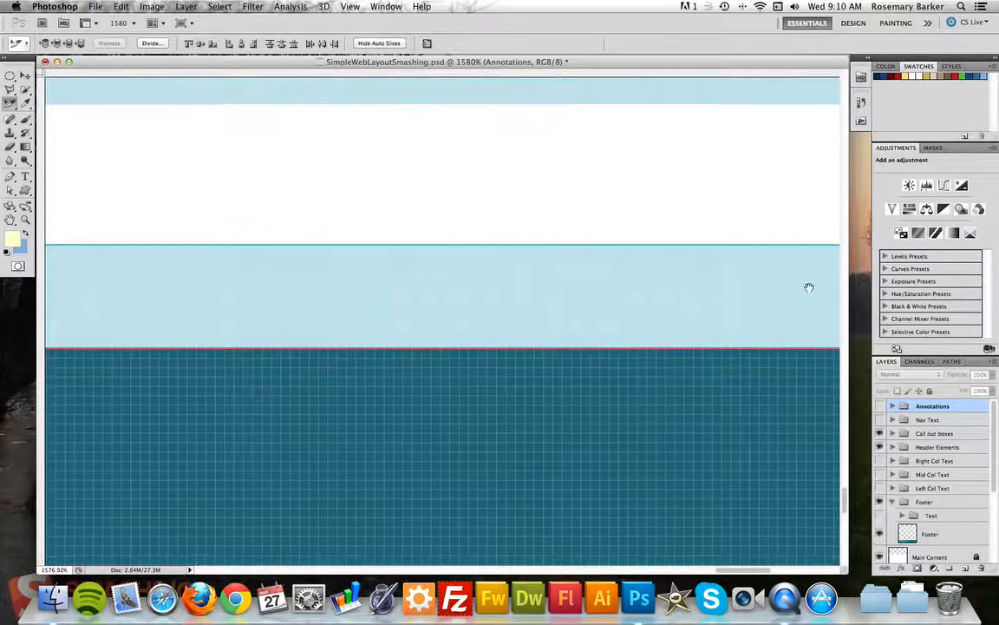
pyautogui.moveTo(812, 285); pyautogui.dragTo(104, 272)
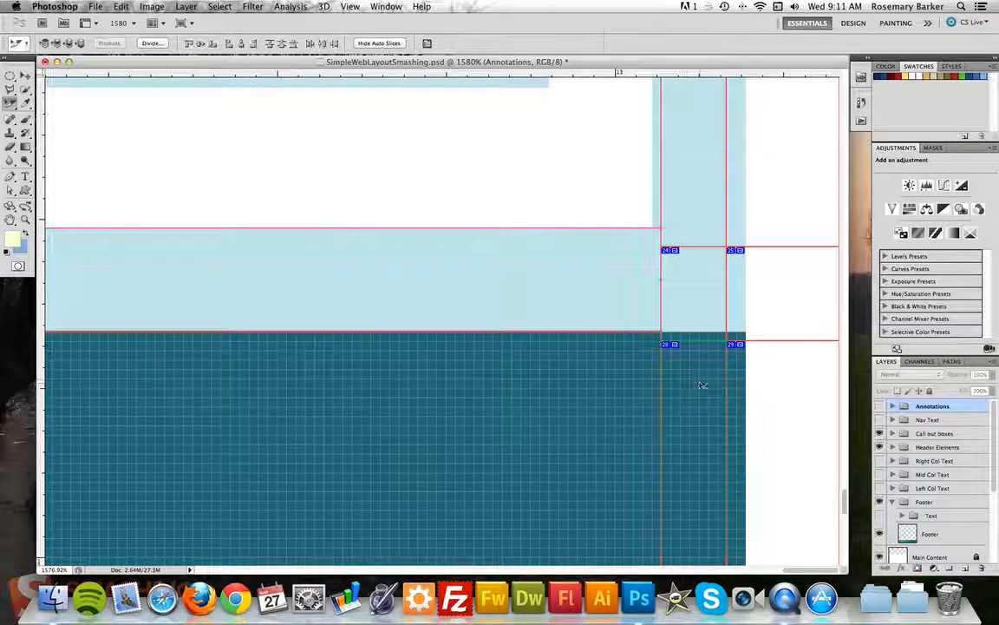
# Raise the right-edge slices' shared edge to the footer top and align the band slice's top with the red guide.
pyautogui.click(703, 388)
pyautogui.keyDown('shift'); pyautogui.click(795, 391); pyautogui.keyUp('shift')
pyautogui.keyDown('shift'); pyautogui.click(787, 285); pyautogui.keyUp('shift')
pyautogui.keyDown('shift'); pyautogui.click(713, 286); pyautogui.keyUp('shift')
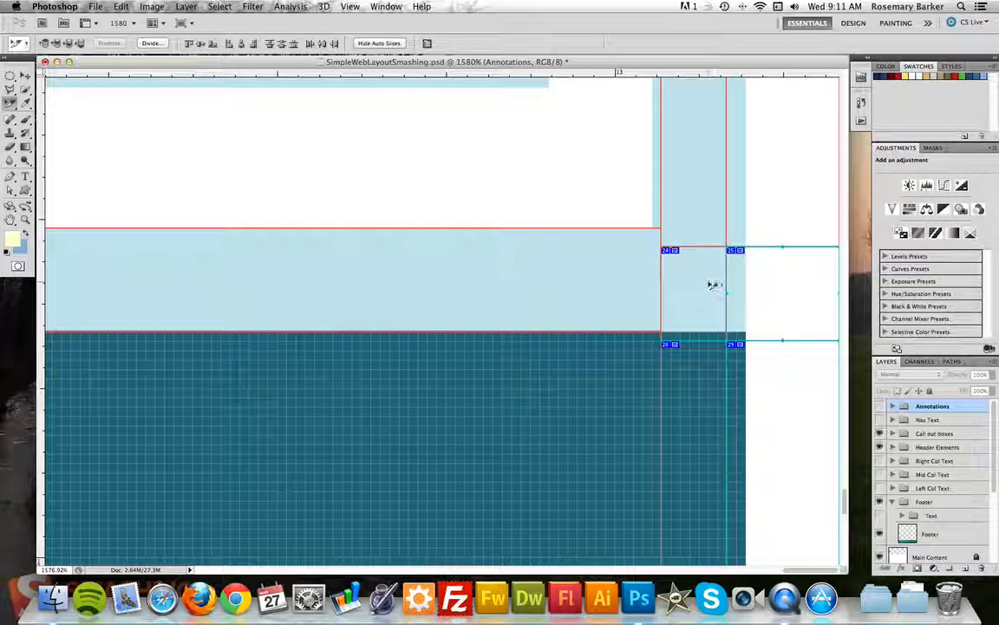
pyautogui.moveTo(694, 340); pyautogui.dragTo(694, 331)
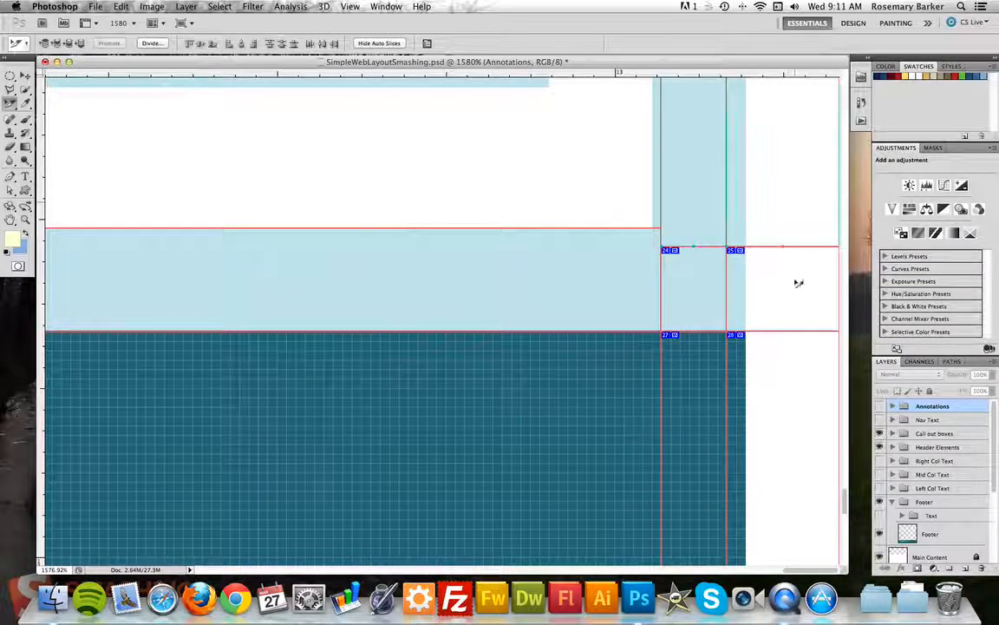
pyautogui.click(683, 282)
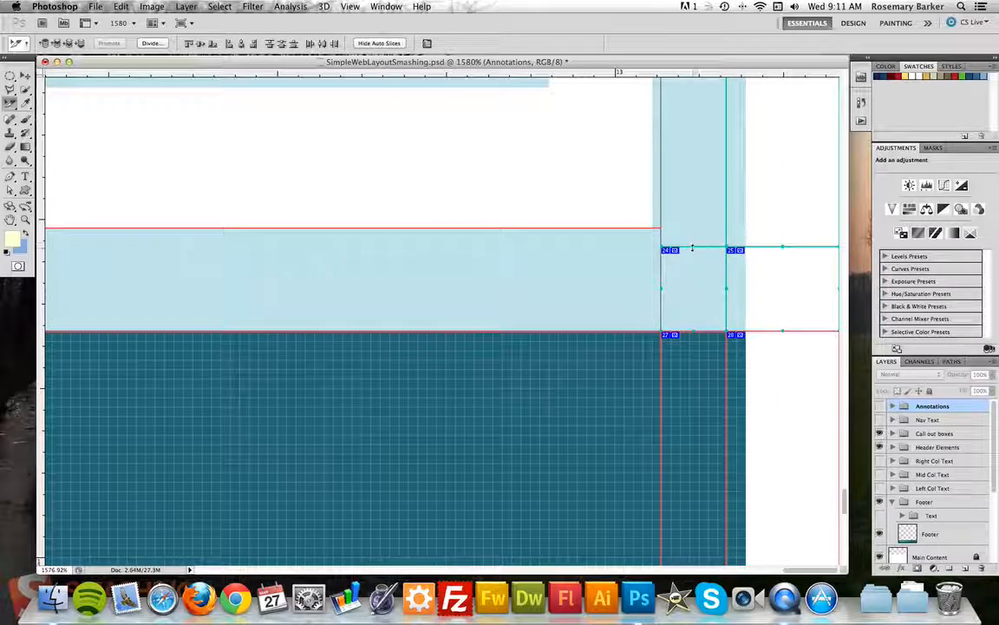
pyautogui.moveTo(692, 248); pyautogui.dragTo(693, 229)
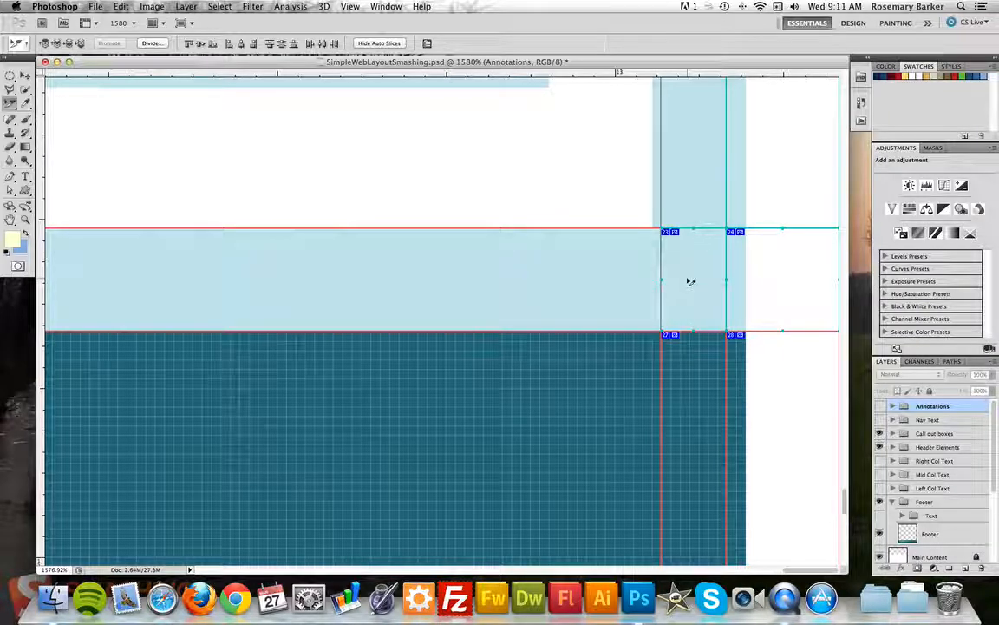
pyautogui.click(781, 177)
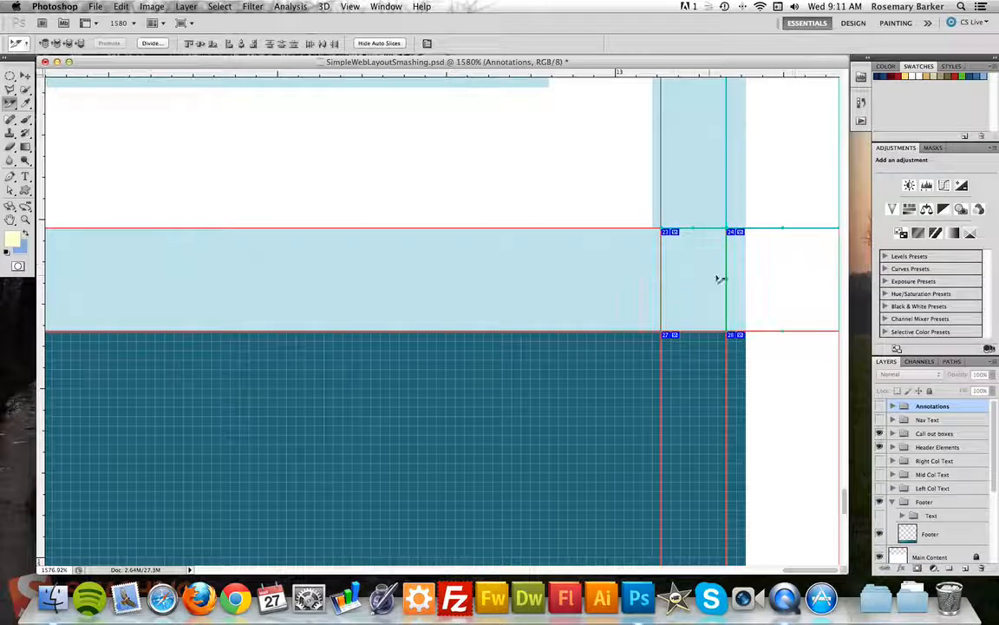
# Move the slice edges beside the light-blue right column onto the column's edges.
pyautogui.click(727, 280)
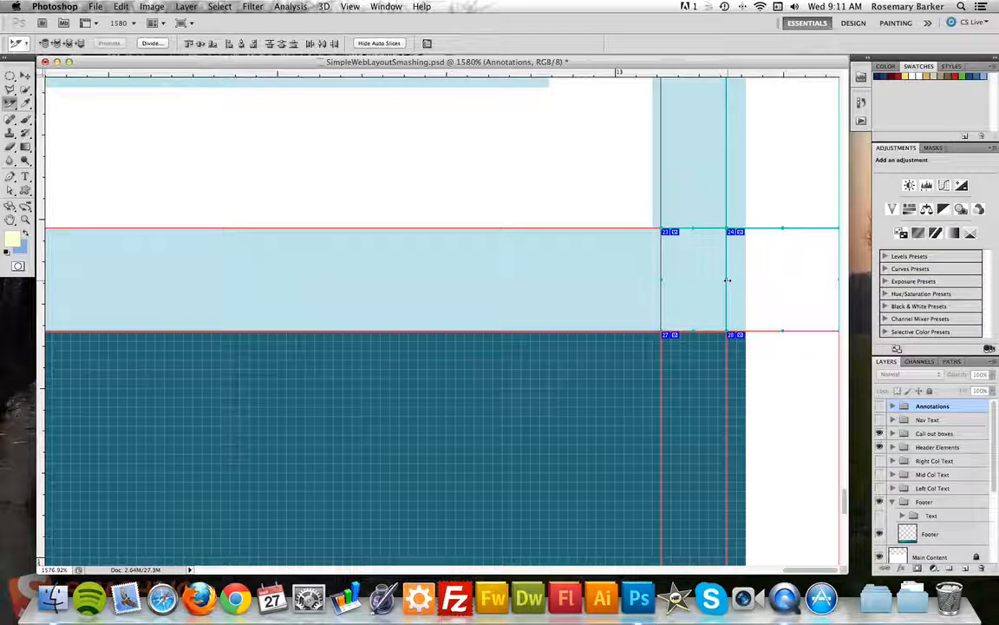
pyautogui.keyDown('shift'); pyautogui.click(760, 391); pyautogui.keyUp('shift')
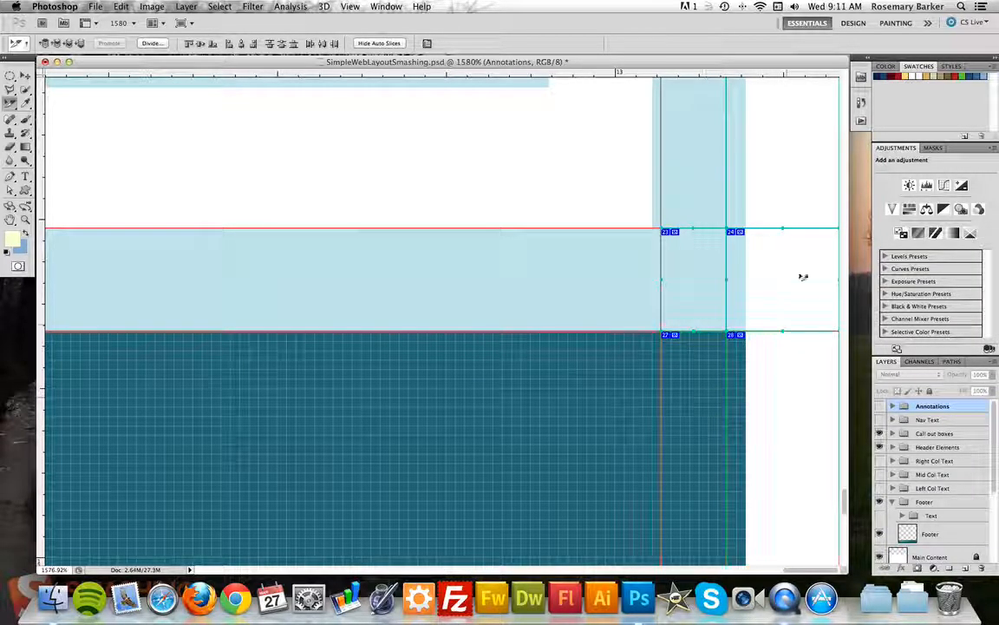
pyautogui.moveTo(727, 279); pyautogui.dragTo(746, 285)
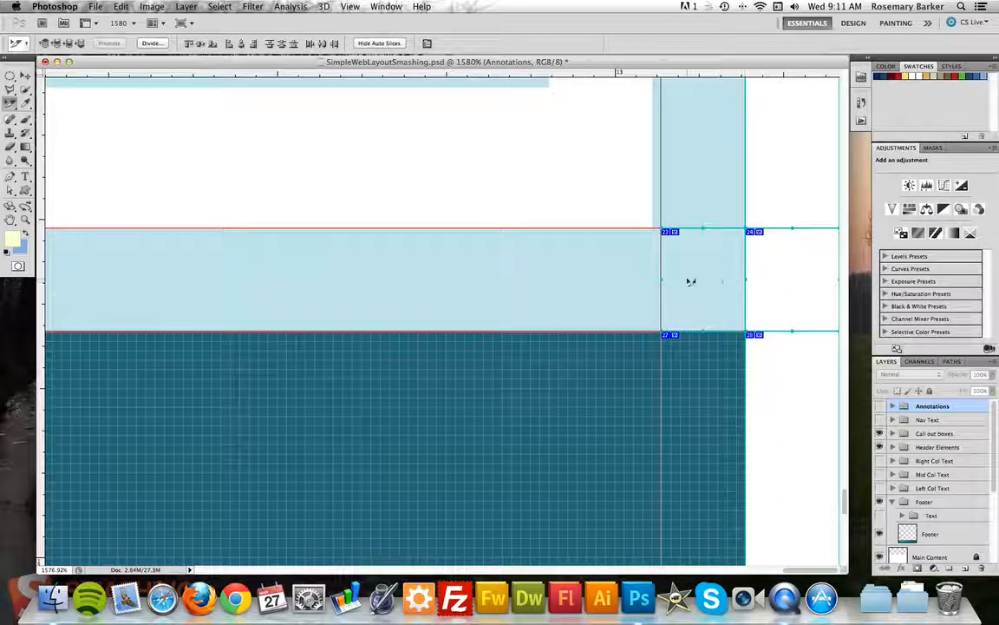
pyautogui.click(680, 180)
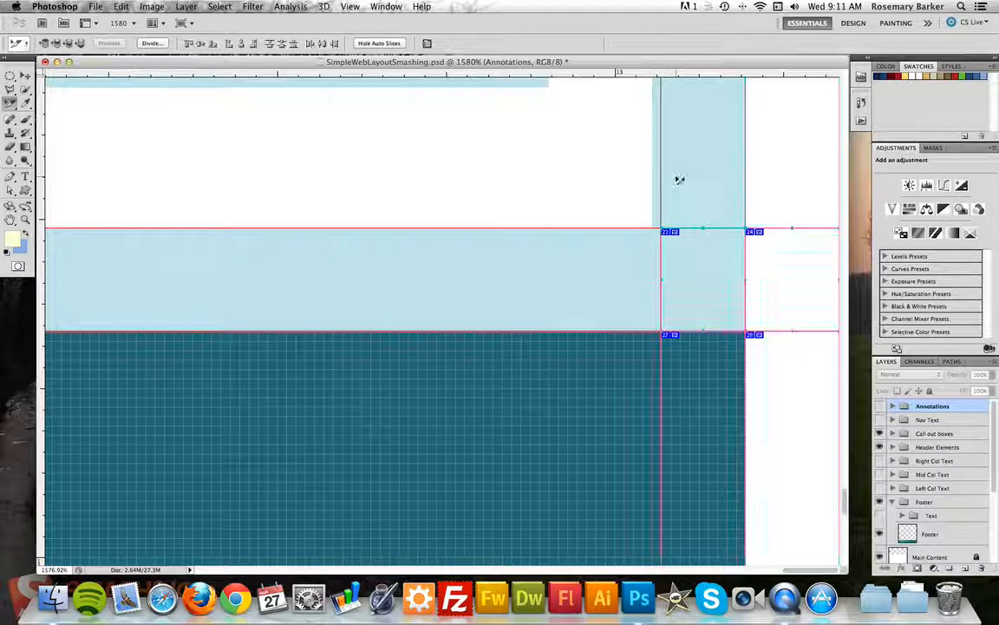
pyautogui.click(666, 277)
pyautogui.moveTo(661, 280); pyautogui.dragTo(652, 279)
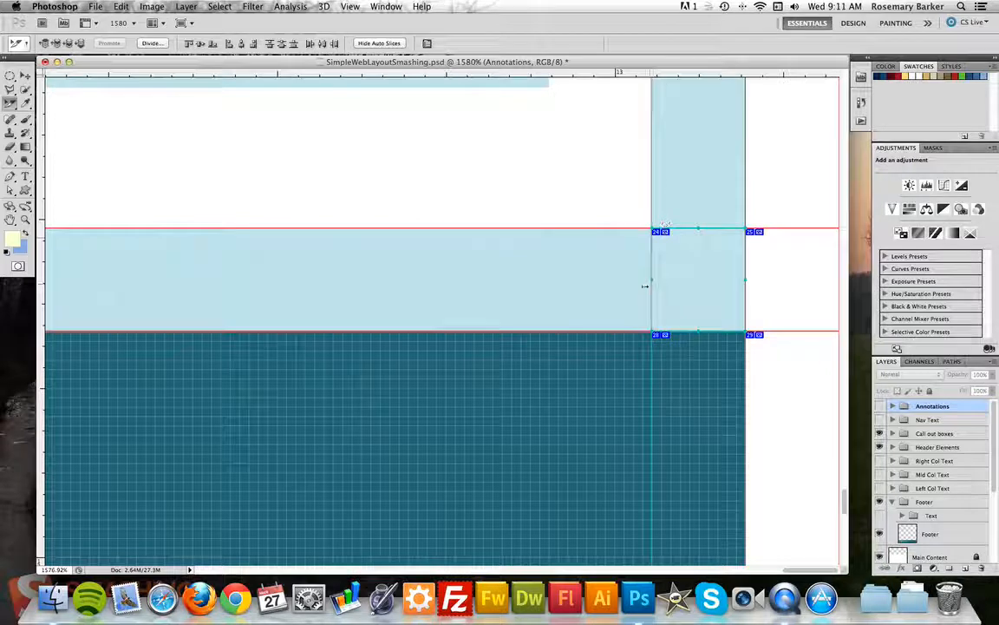
pyautogui.click(604, 302)
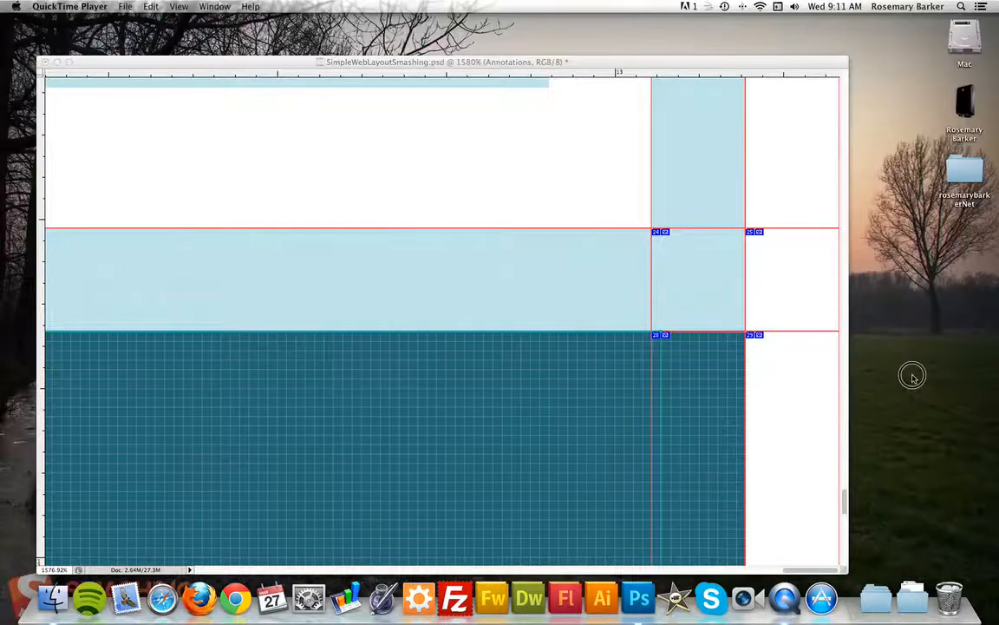
# Bring the Photoshop web layout document back to the front.
pyautogui.click(569, 440)
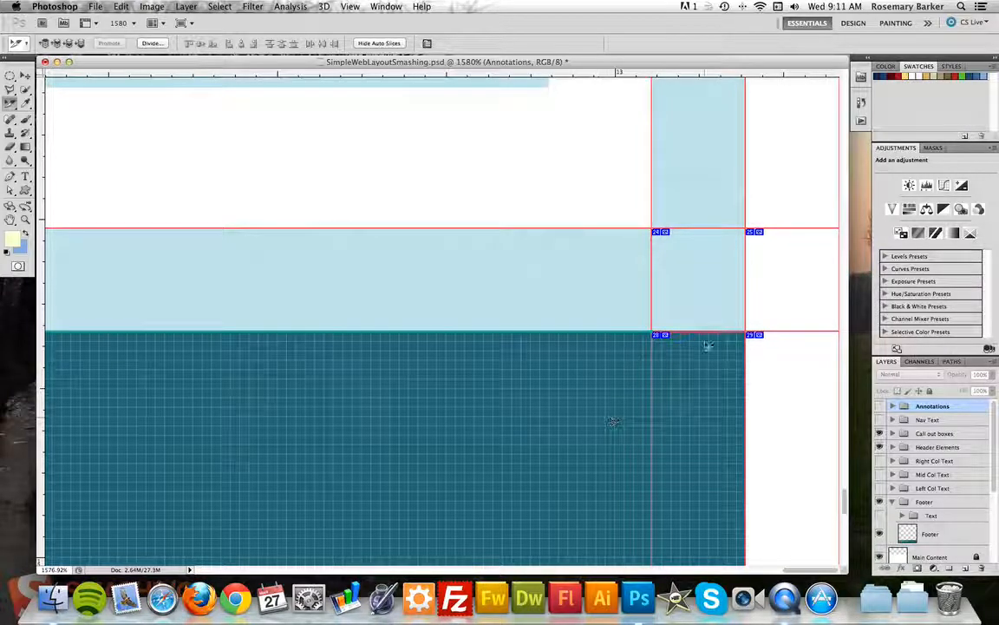
# Select the light-blue column and band slices and combine them into one slice.
pyautogui.scroll(6, 580, 295)
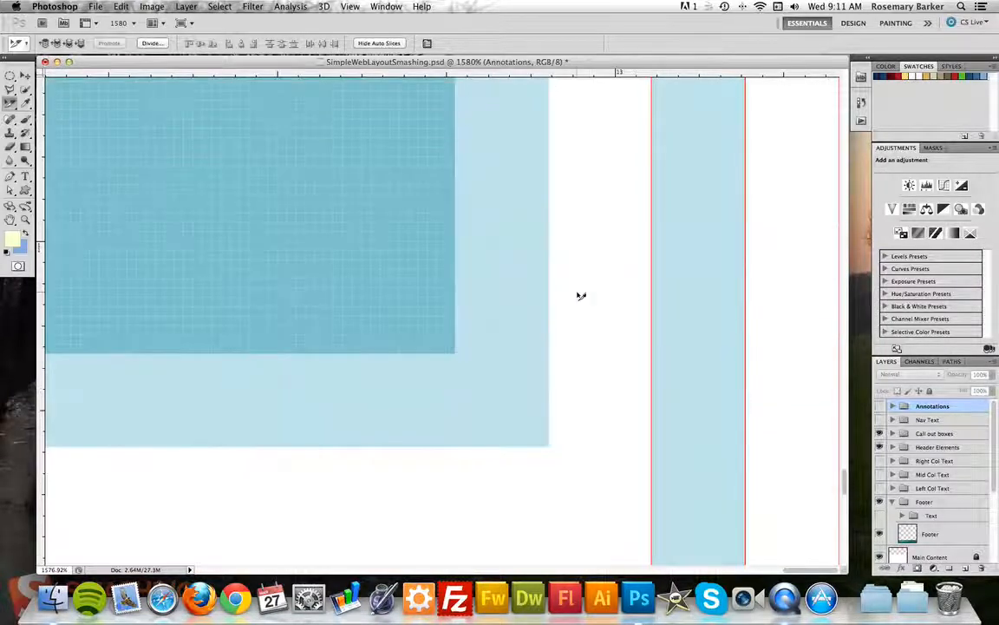
pyautogui.click(656, 306)
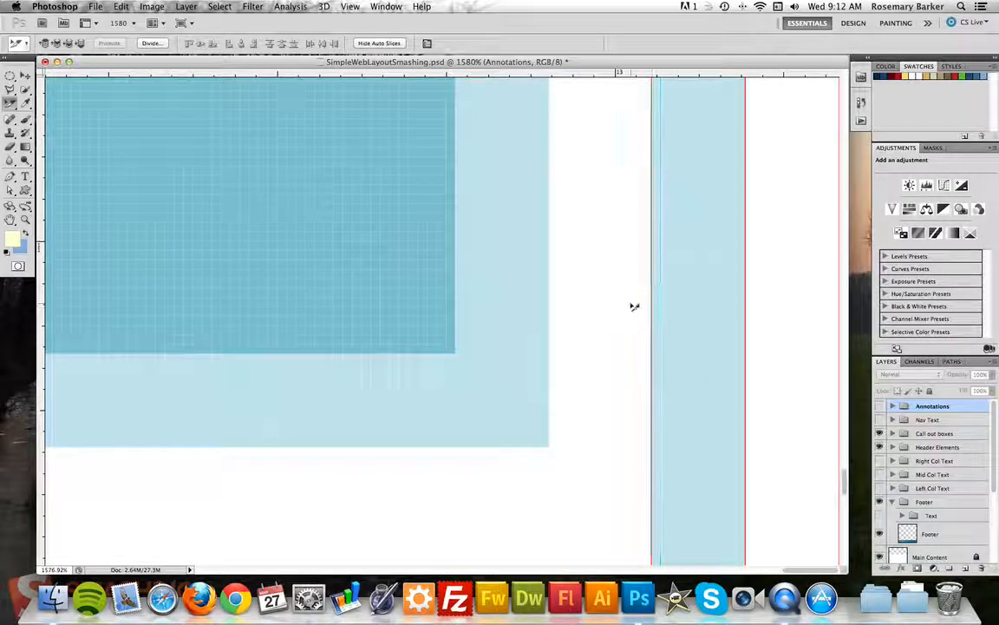
pyautogui.click(587, 287)
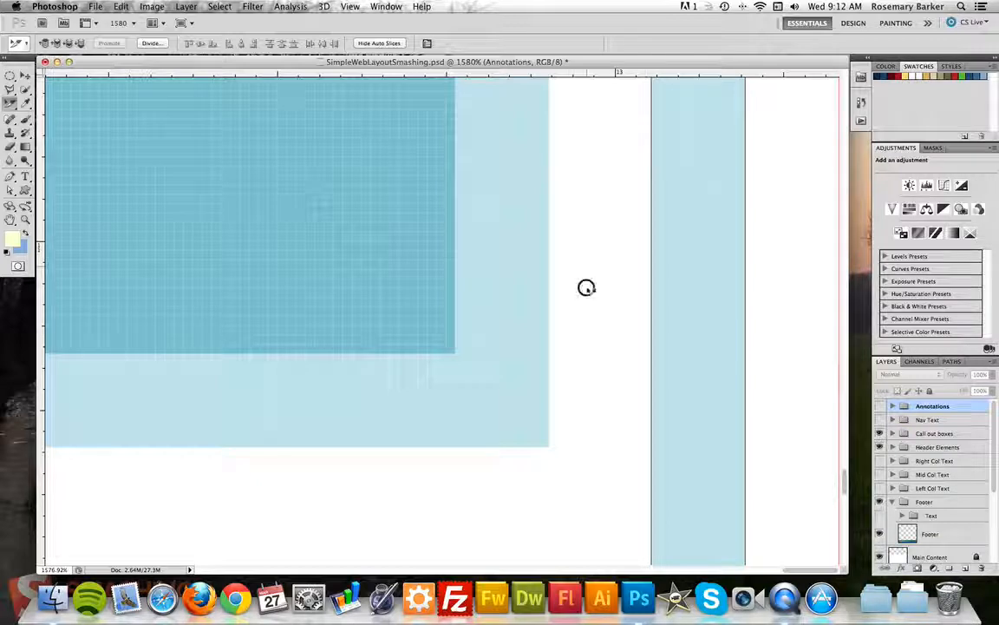
pyautogui.click(651, 233)
pyautogui.scroll(10, 664, 270)
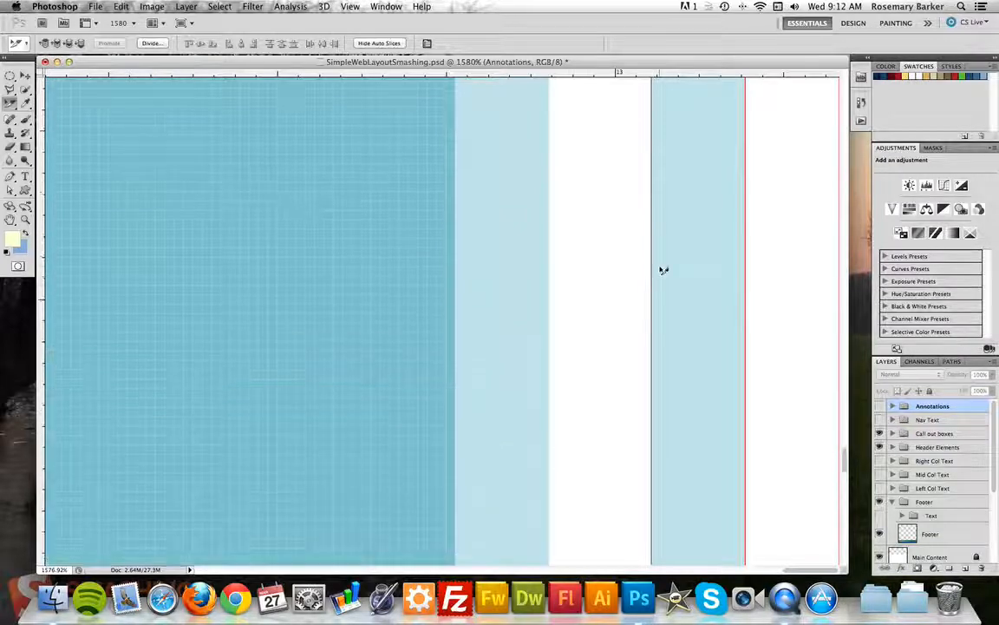
pyautogui.scroll(-5, 664, 269)
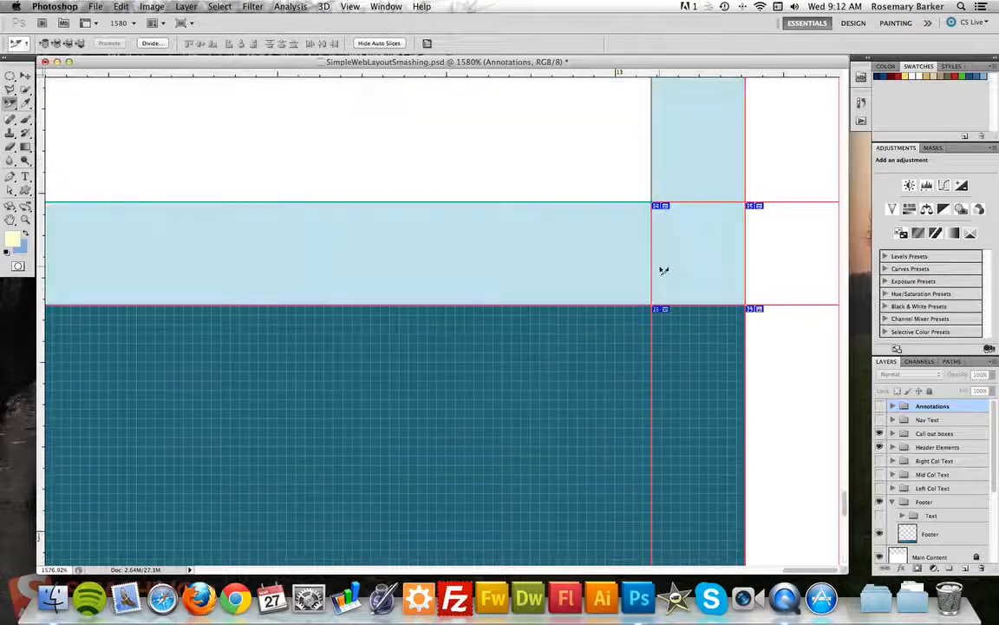
pyautogui.click(563, 263)
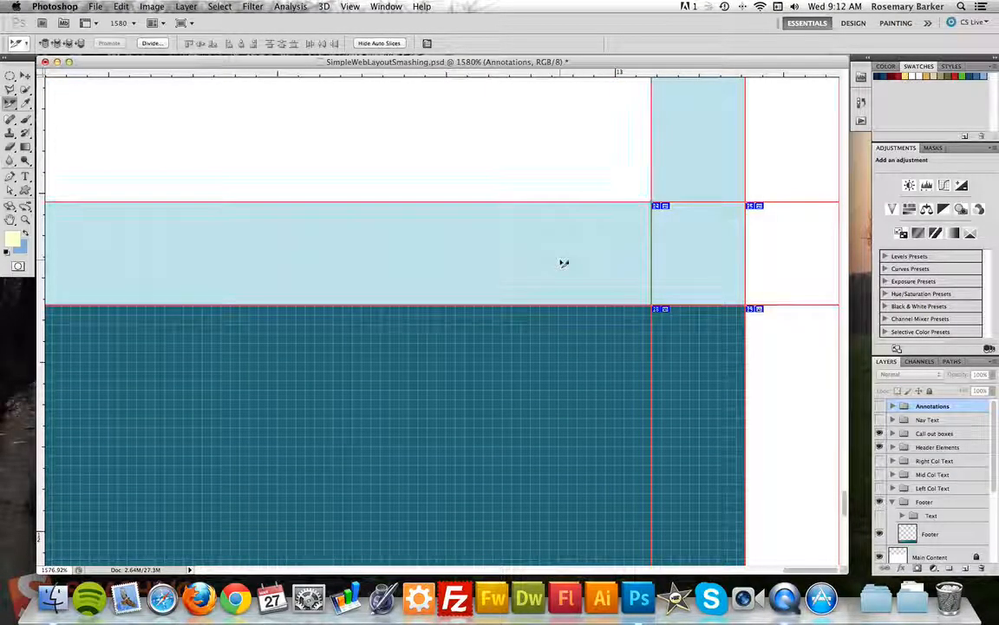
pyautogui.rightClick(685, 260)
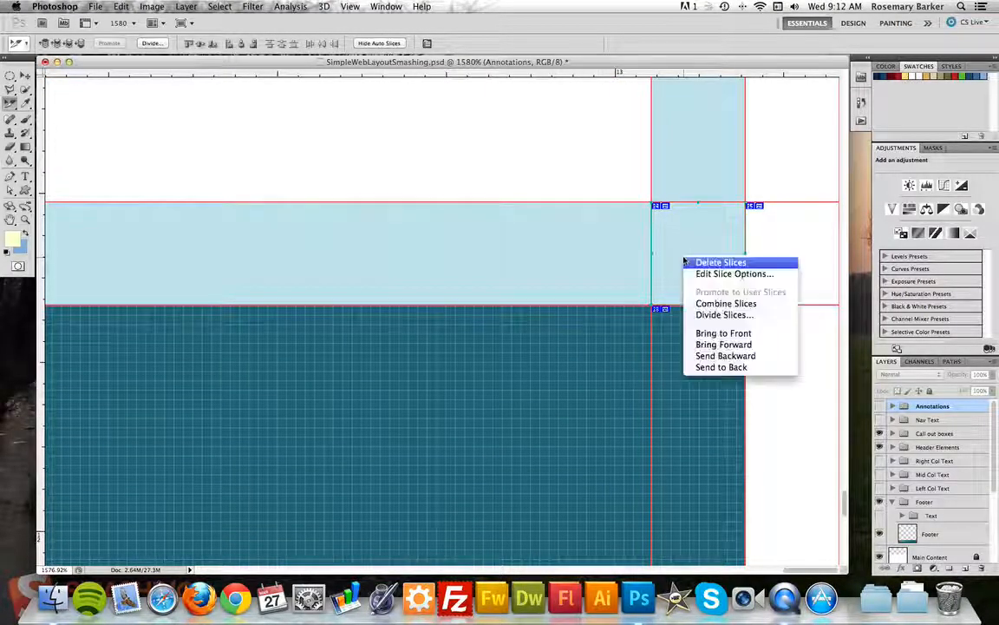
pyautogui.click(711, 303)
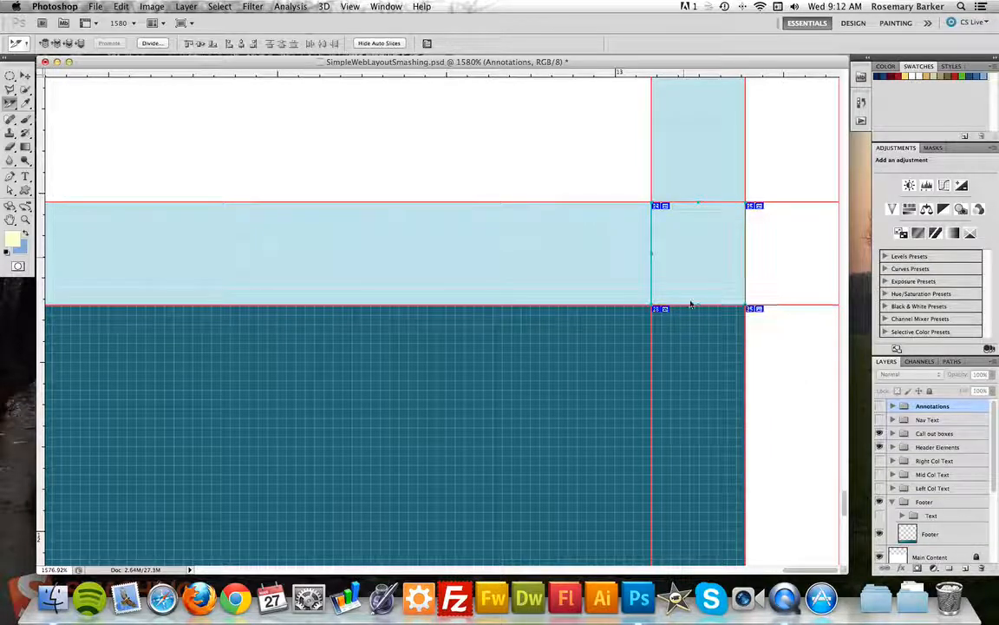
# Combine the dark teal slices left of the right column into one slice.
pyautogui.click(569, 403)
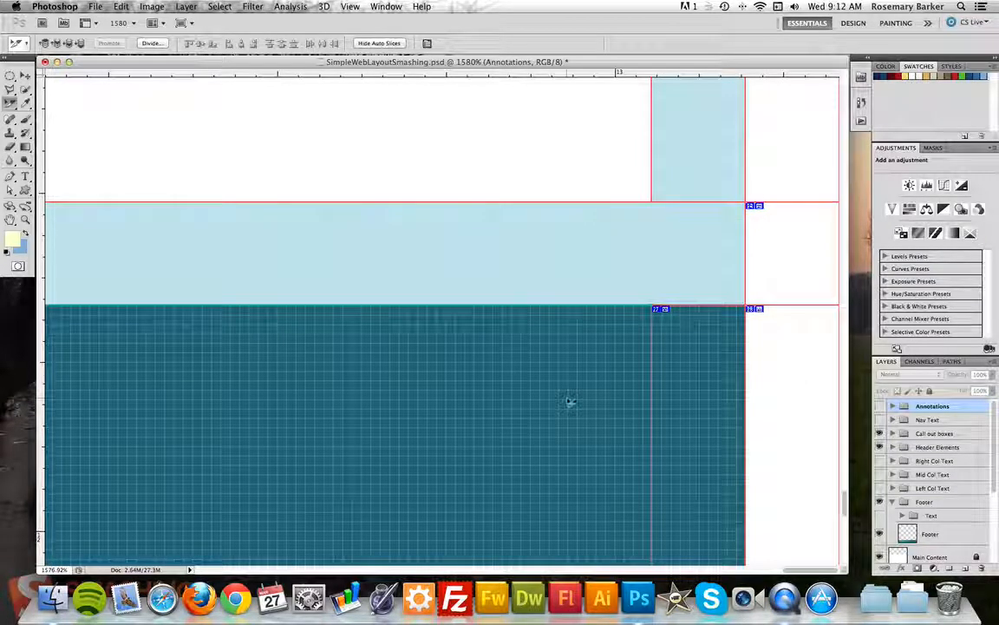
pyautogui.rightClick(699, 400)
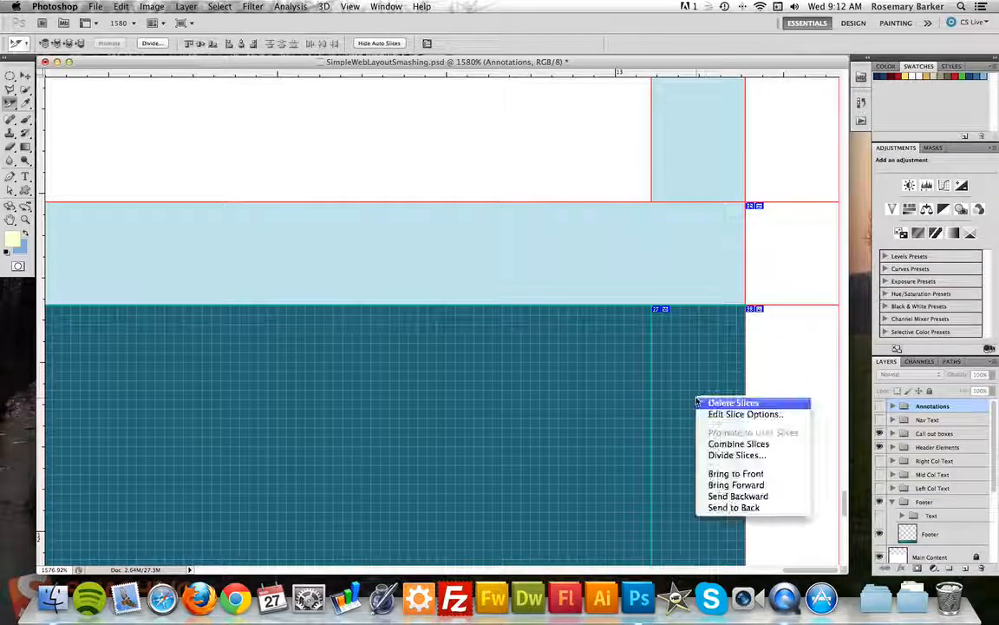
pyautogui.click(735, 443)
pyautogui.scroll(10, 704, 376)
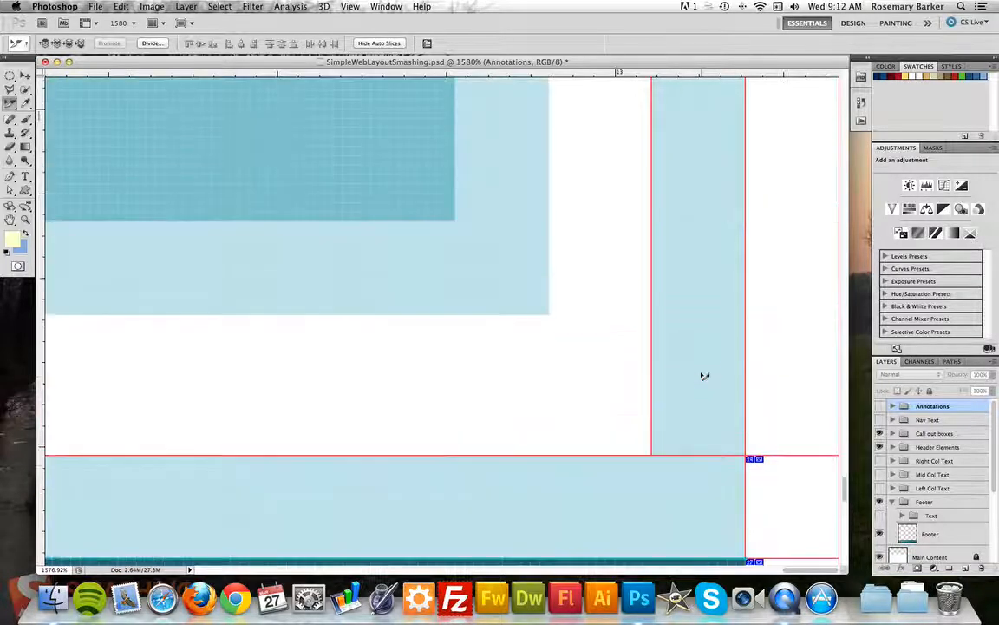
pyautogui.scroll(10, 705, 376)
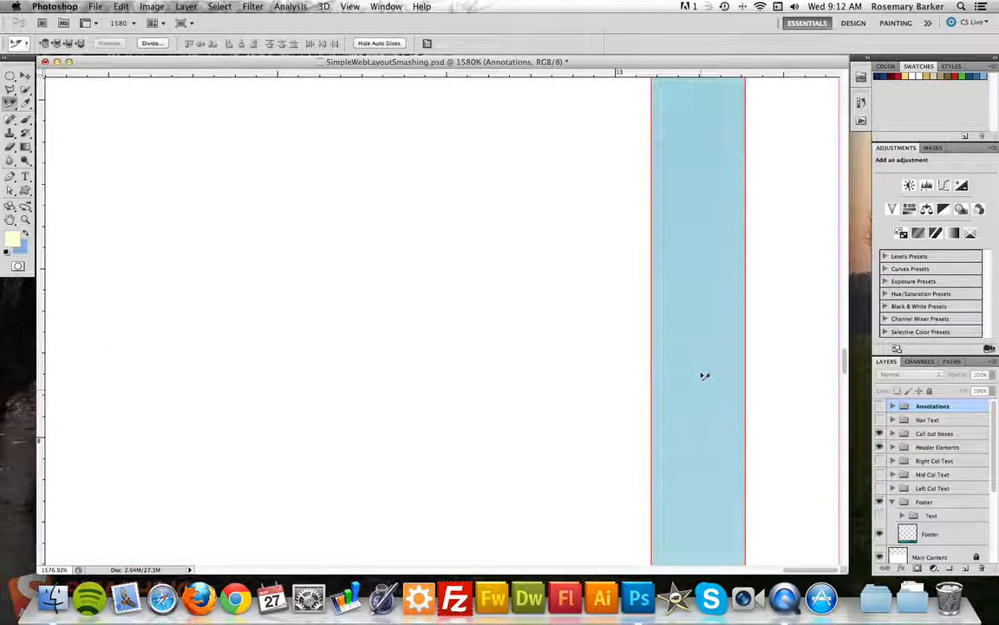
pyautogui.scroll(10, 704, 376)
pyautogui.scroll(-5, 704, 376)
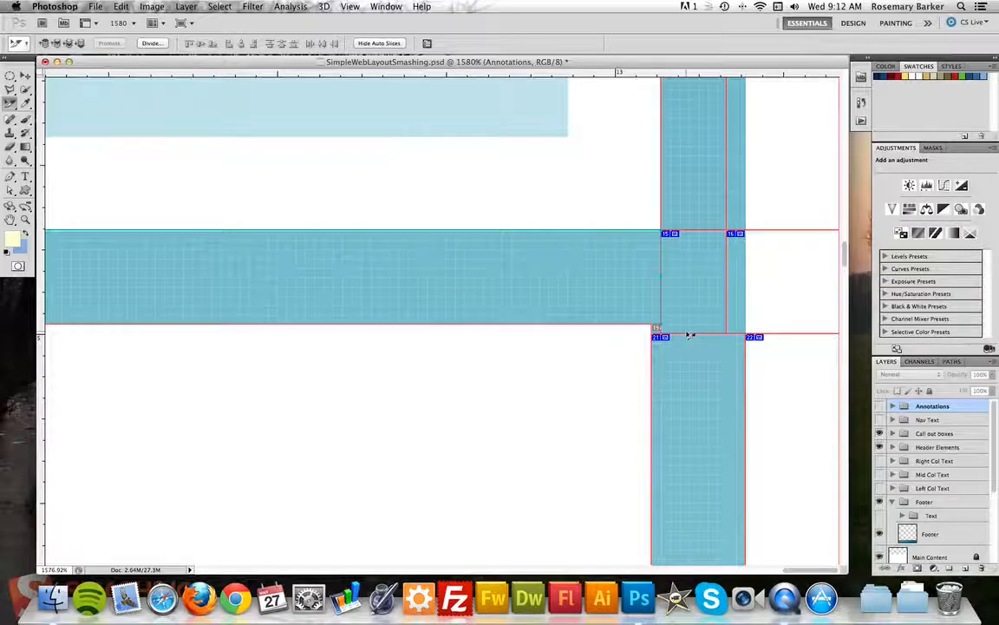
pyautogui.scroll(10, 691, 336)
pyautogui.scroll(8, 691, 336)
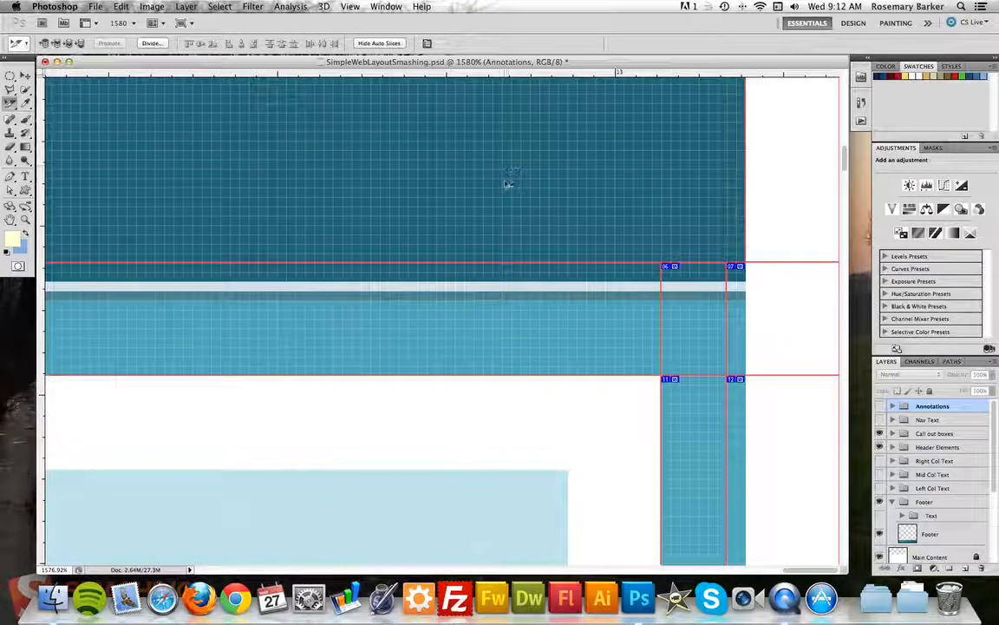
# Lower slices 06 and 07's top edge, shift the 07/08 boundary right, and combine the band slices.
pyautogui.click(511, 282)
pyautogui.keyDown('shift'); pyautogui.click(680, 302); pyautogui.keyUp('shift')
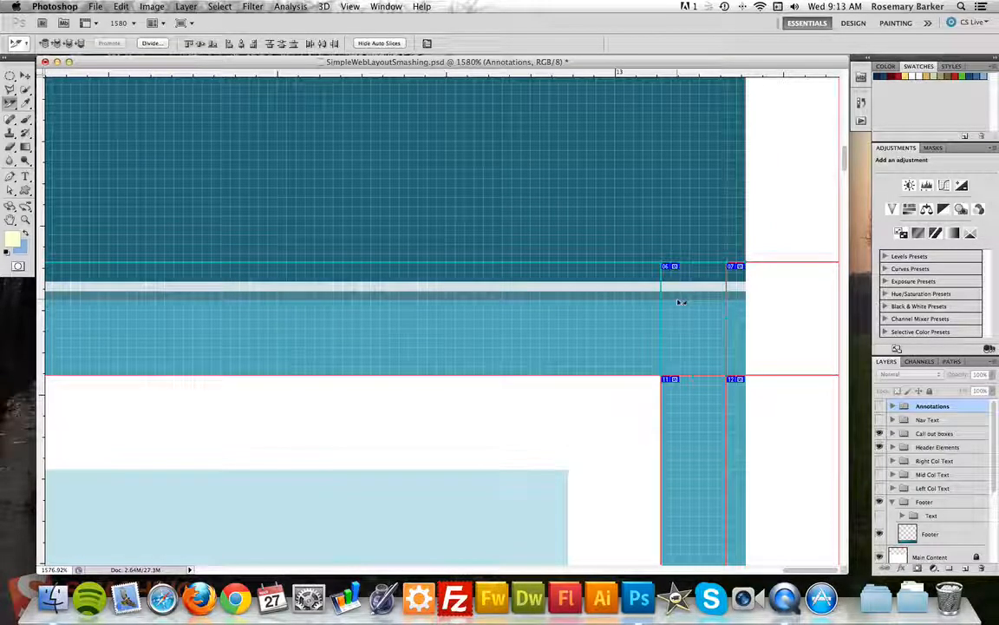
pyautogui.keyDown('shift'); pyautogui.click(741, 301); pyautogui.keyUp('shift')
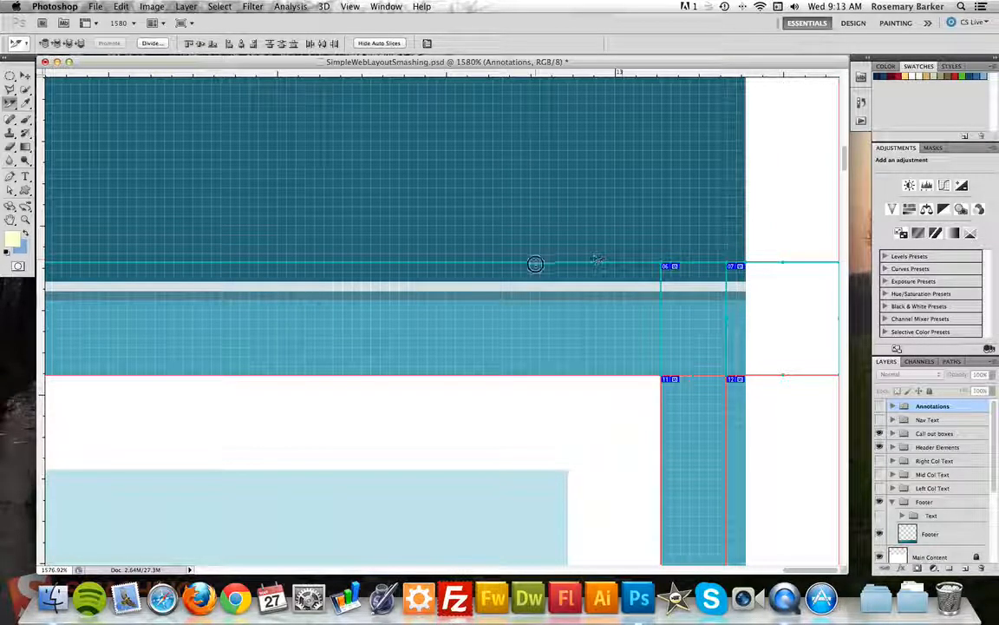
pyautogui.moveTo(535, 272); pyautogui.dragTo(538, 283)
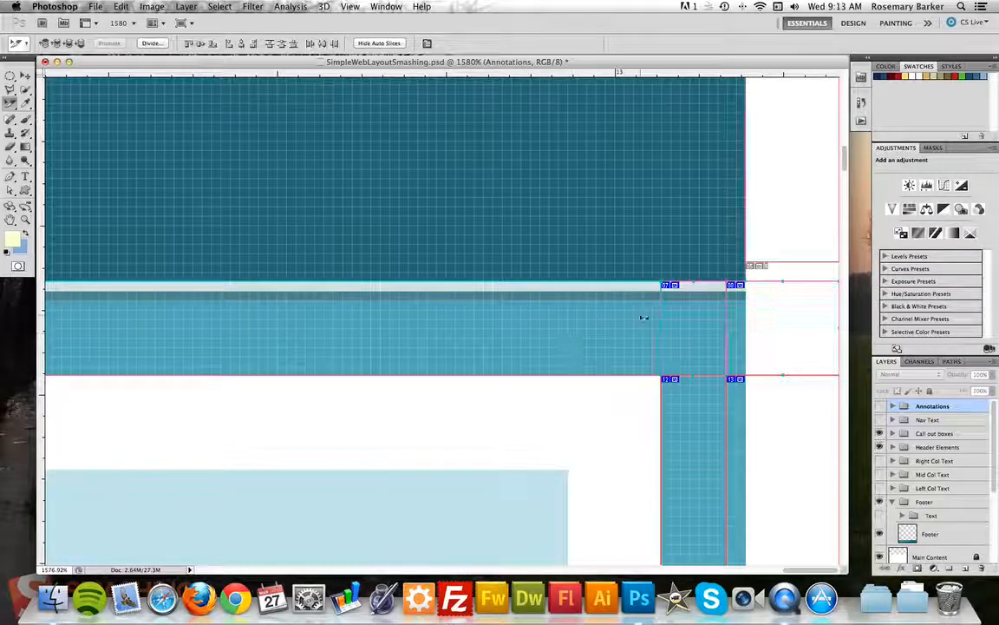
pyautogui.click(694, 327)
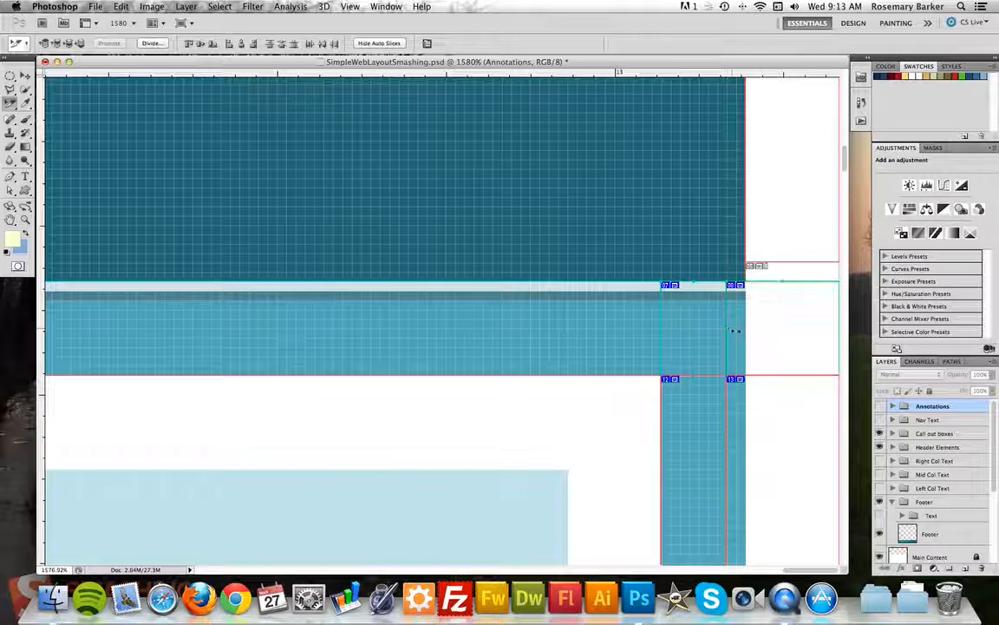
pyautogui.moveTo(727, 328); pyautogui.dragTo(743, 328)
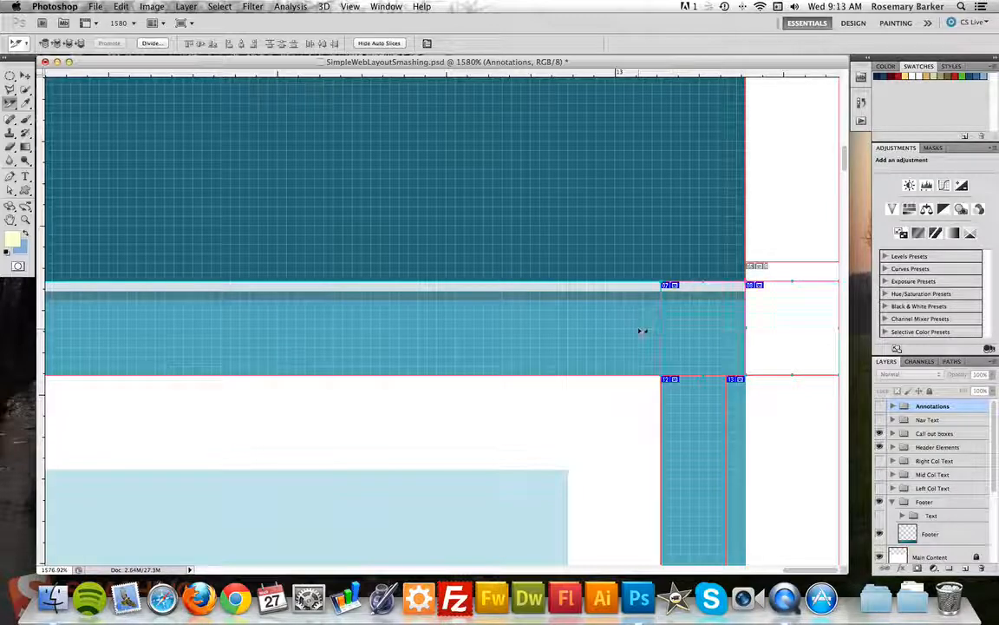
pyautogui.rightClick(689, 335)
pyautogui.click(729, 376)
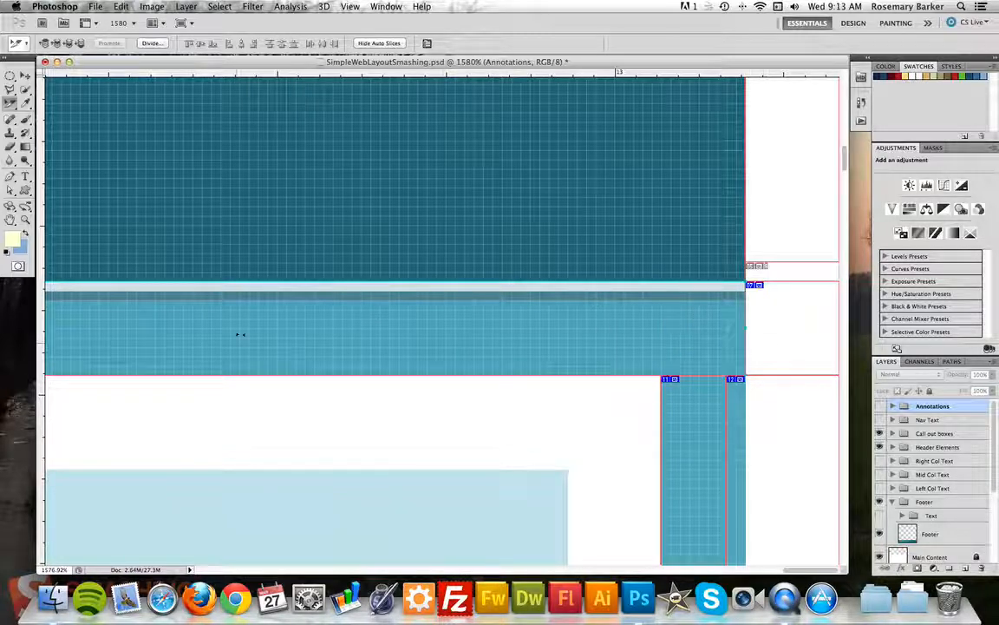
# Zoom out to 100%, widen the document window, and switch to the Move tool (V).
pyautogui.press('super+minus')
pyautogui.press('super+minus')
pyautogui.press('super+minus')
pyautogui.press('super+minus')
pyautogui.press('super+minus')
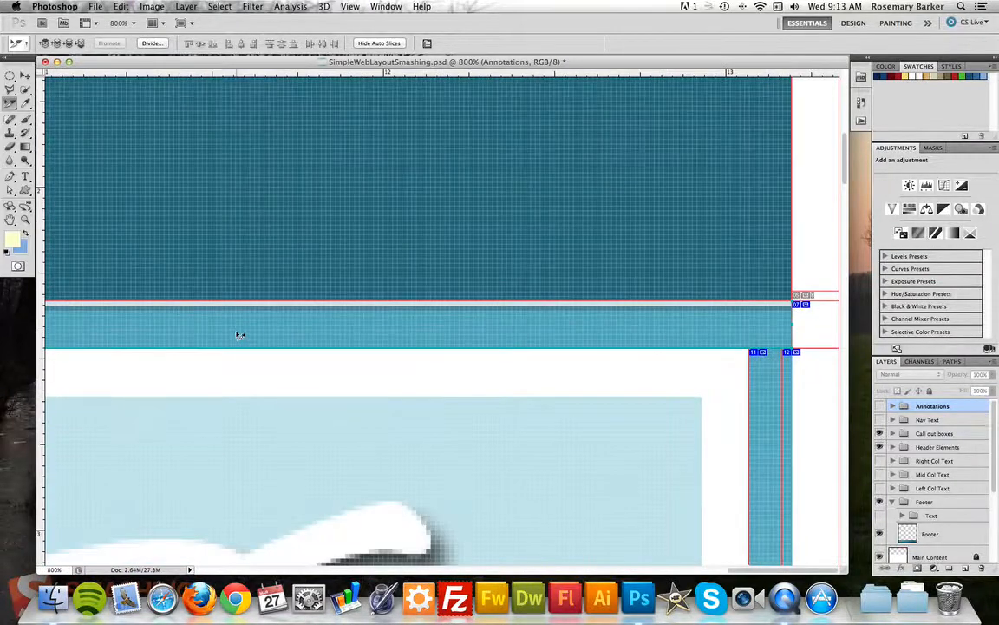
pyautogui.press('super+minus')
pyautogui.press('super+minus')
pyautogui.press('super+minus')
pyautogui.press('super+minus')
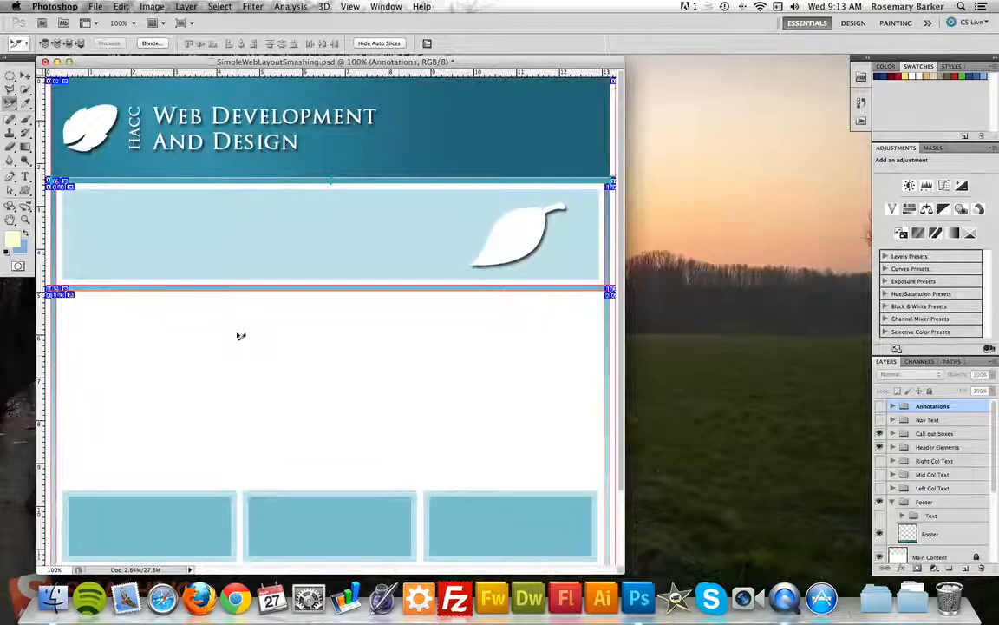
pyautogui.moveTo(619, 569); pyautogui.dragTo(761, 564)
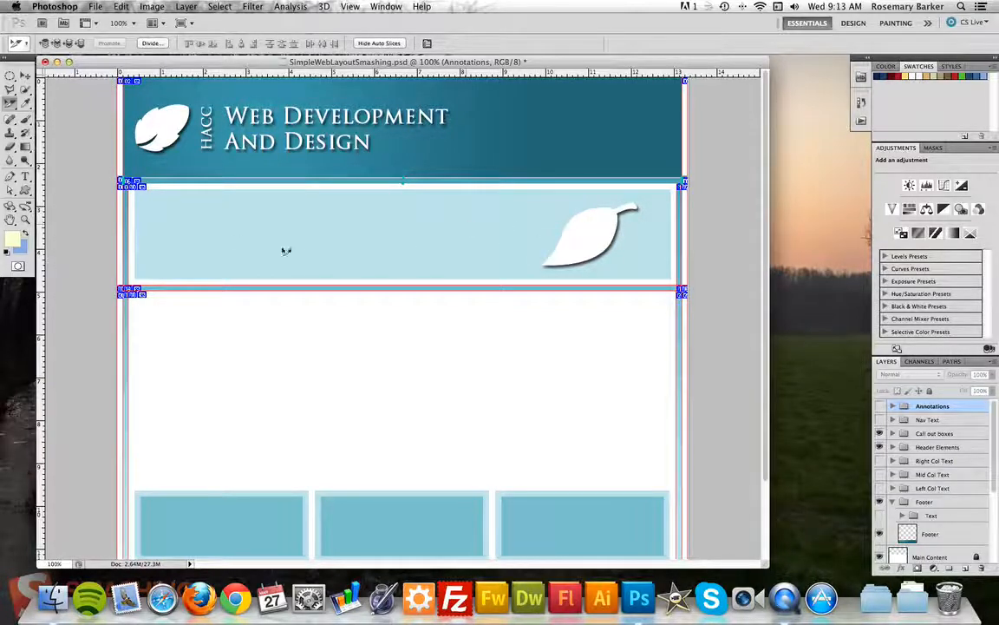
pyautogui.click(849, 353)
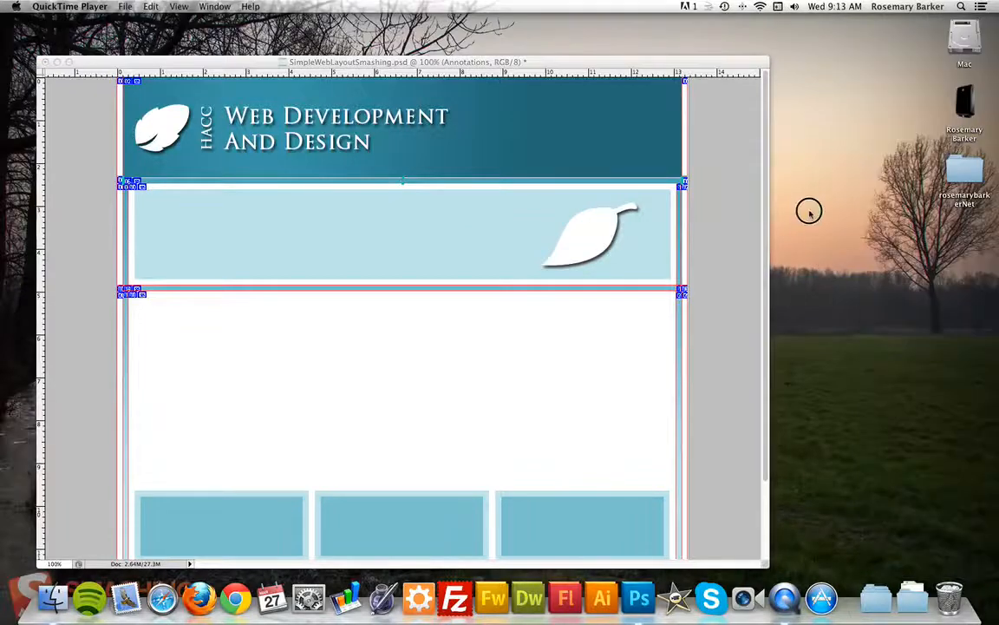
pyautogui.click(571, 345)
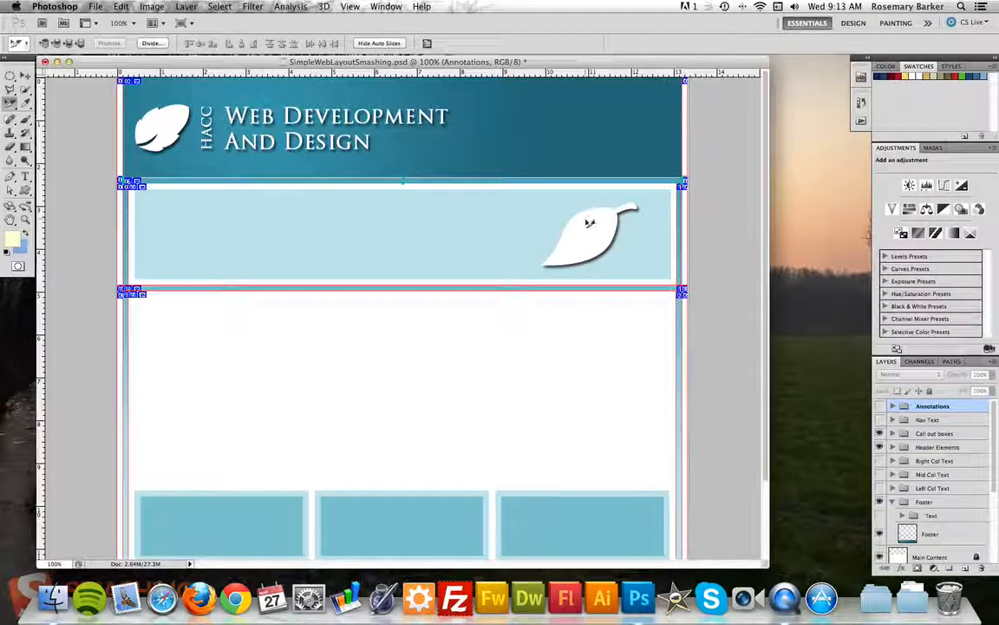
pyautogui.press('v')
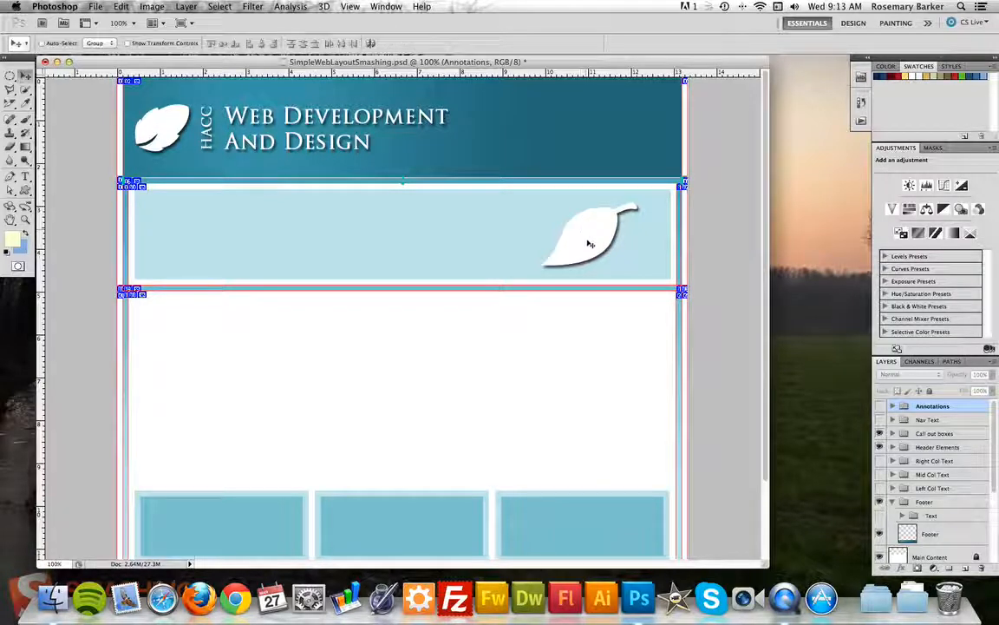
# Expand Header Elements, confirm Shape 3 is the leaf by toggling visibility, and rename it 'leaf'.
pyautogui.click(588, 243)
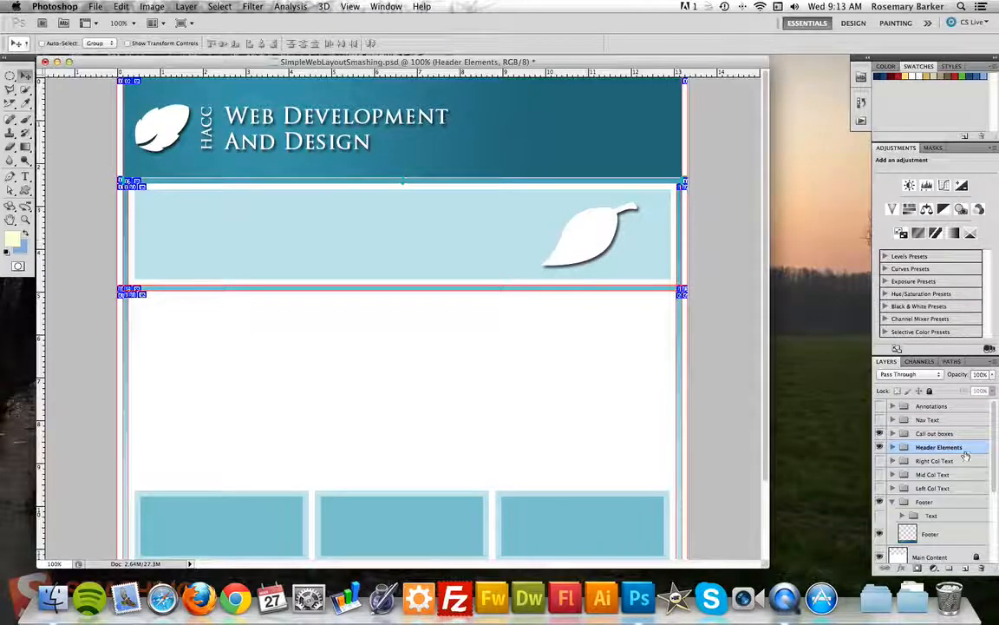
pyautogui.click(893, 447)
pyautogui.moveTo(991, 419); pyautogui.dragTo(995, 454)
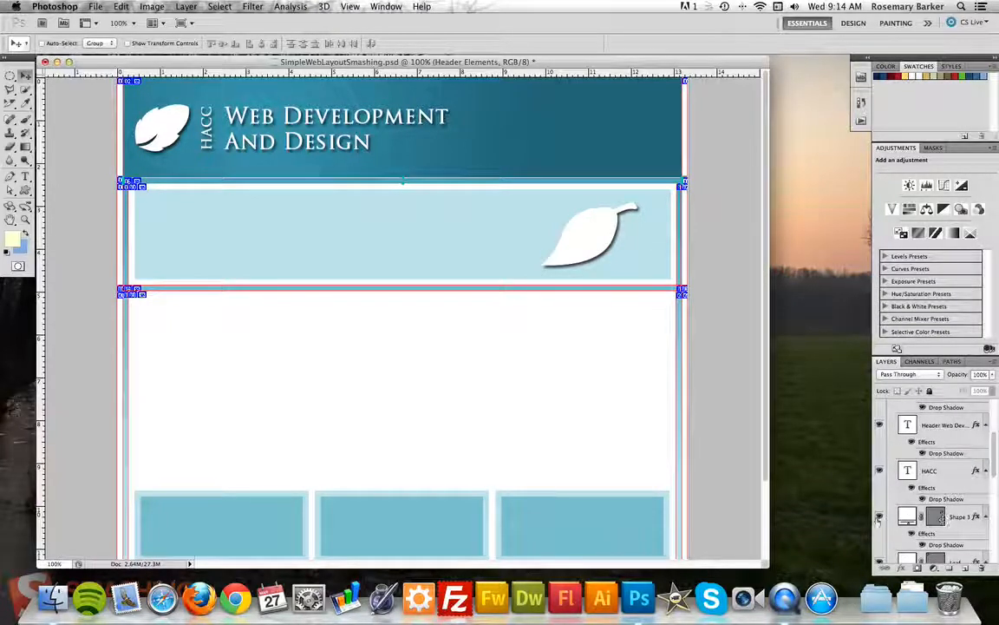
pyautogui.click(878, 517)
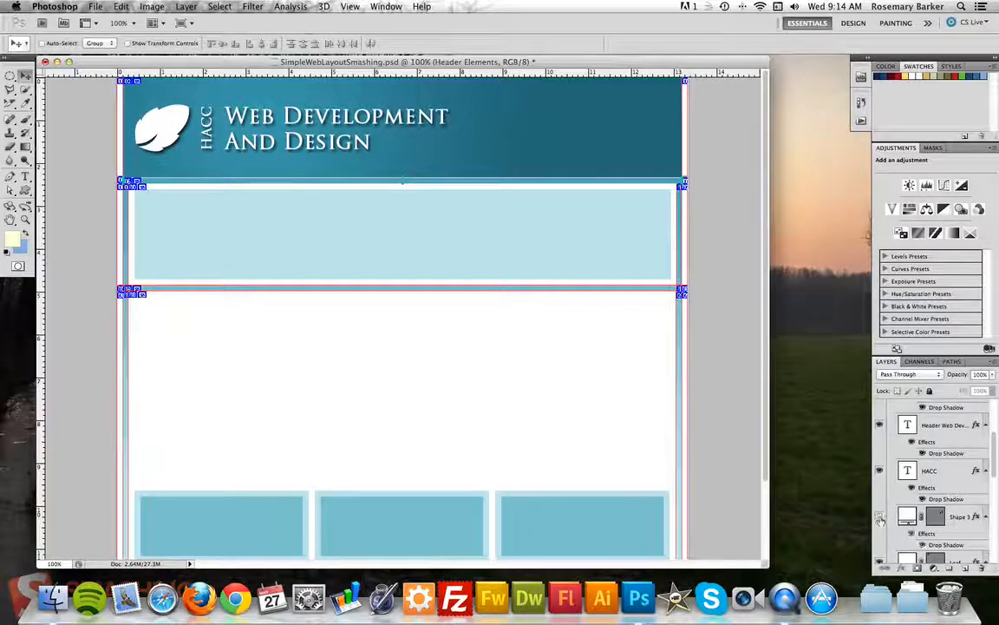
pyautogui.click(879, 518)
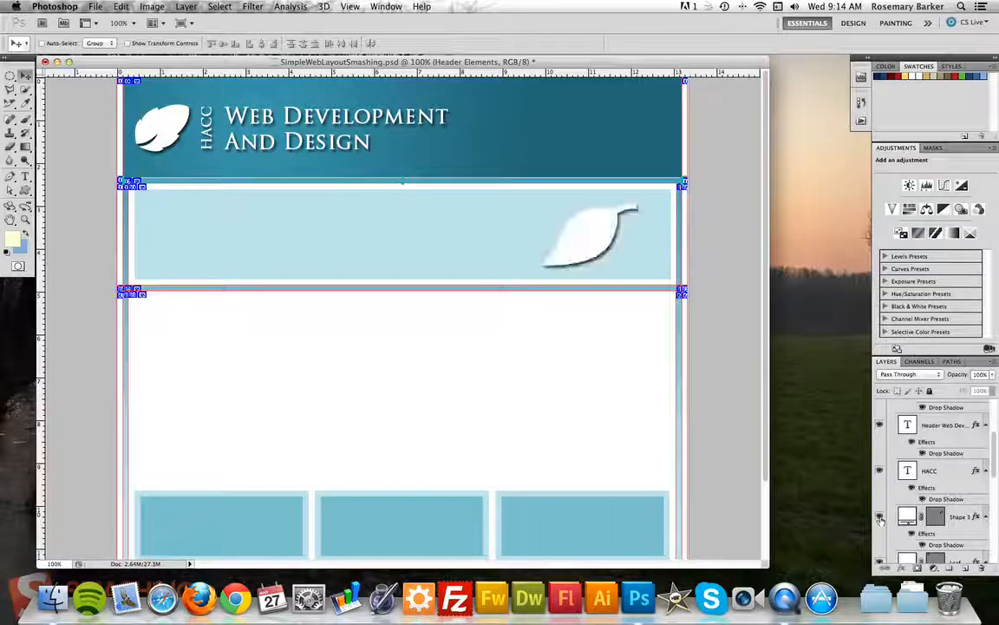
pyautogui.click(959, 518)
pyautogui.write('leaf')
pyautogui.press('Return')
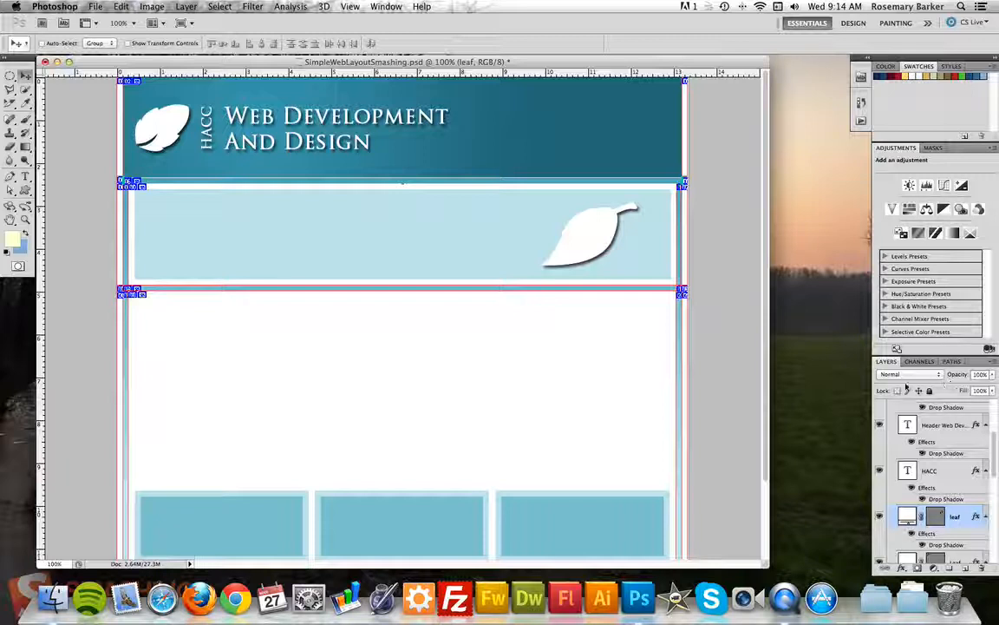
pyautogui.click(879, 517)
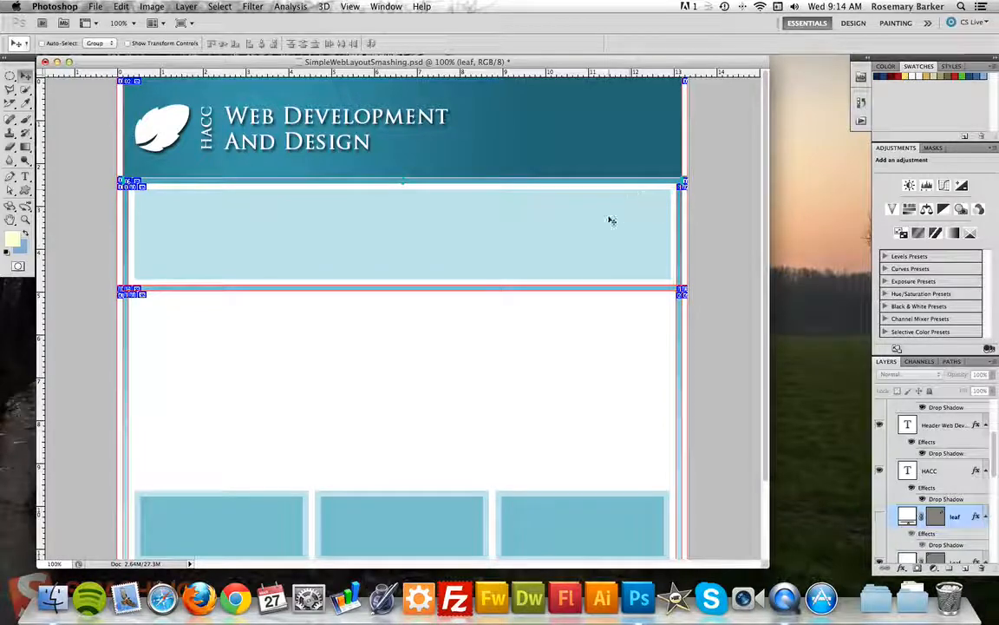
pyautogui.click(879, 517)
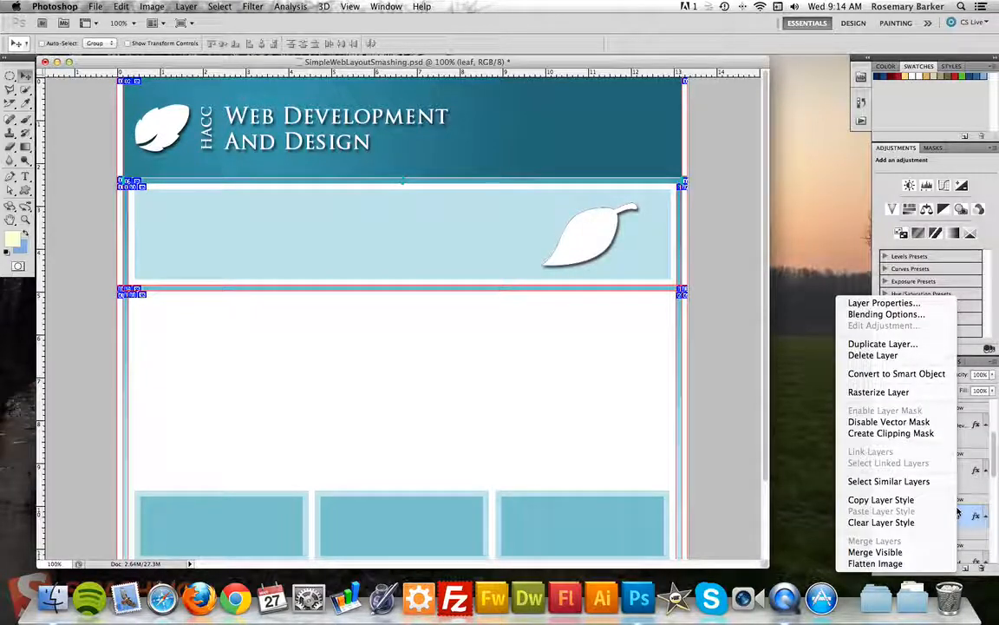
pyautogui.click(958, 512)
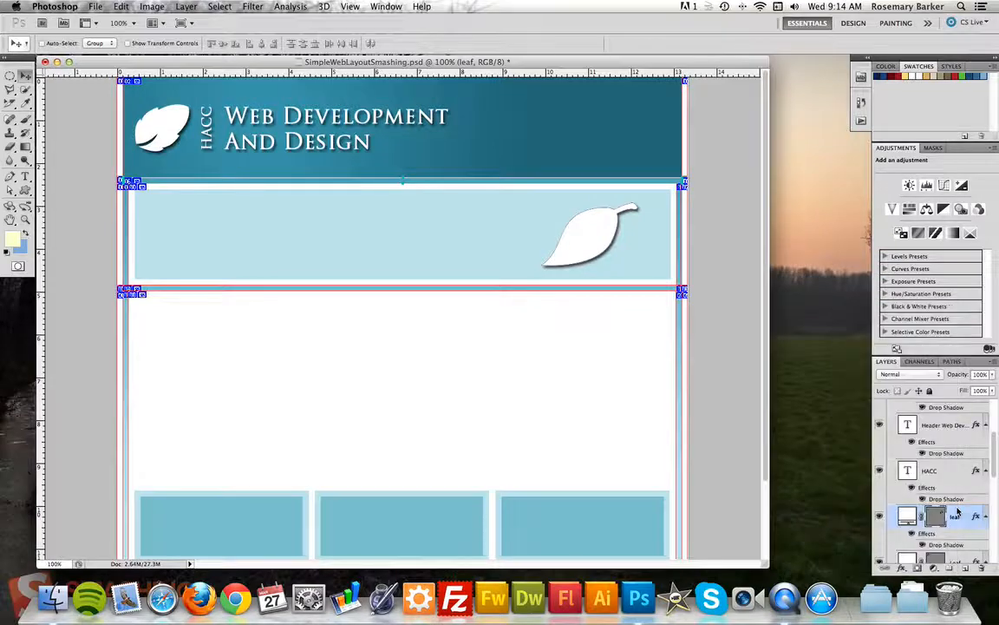
pyautogui.click(188, 7)
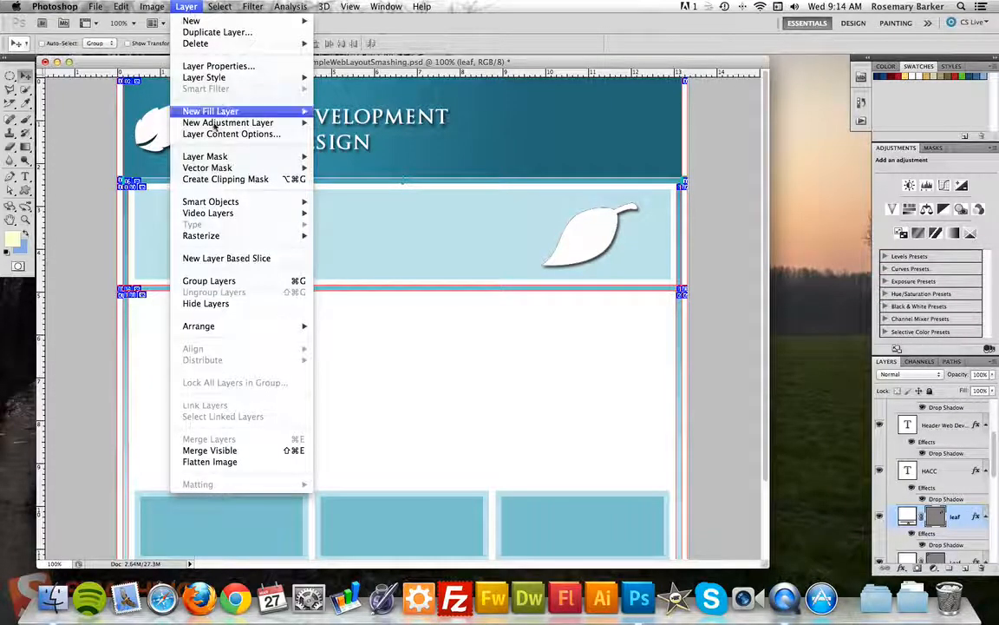
pyautogui.click(223, 259)
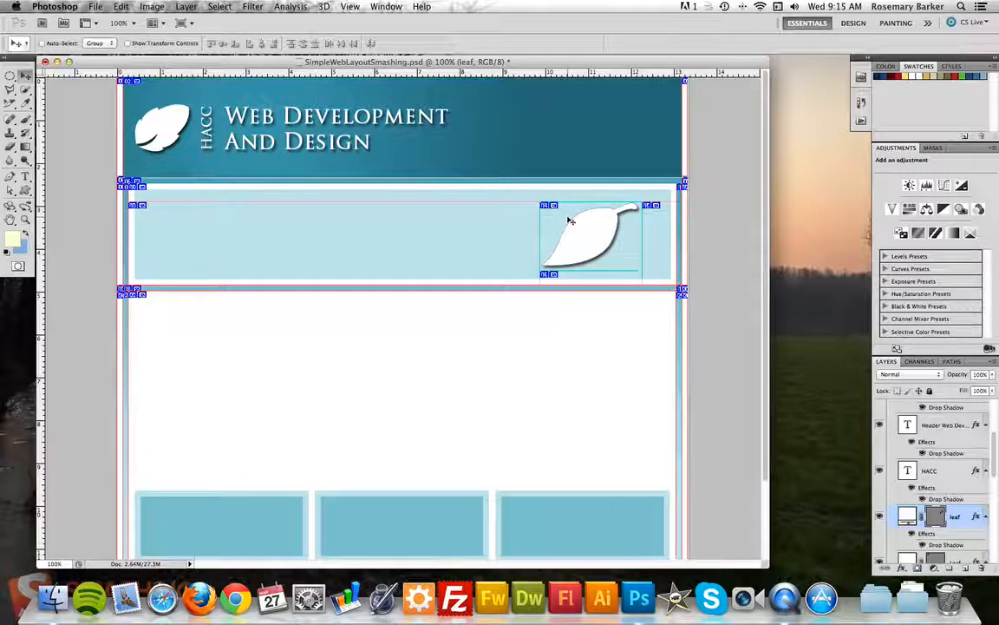
pyautogui.press('super+z')
pyautogui.press('super+alt+z')
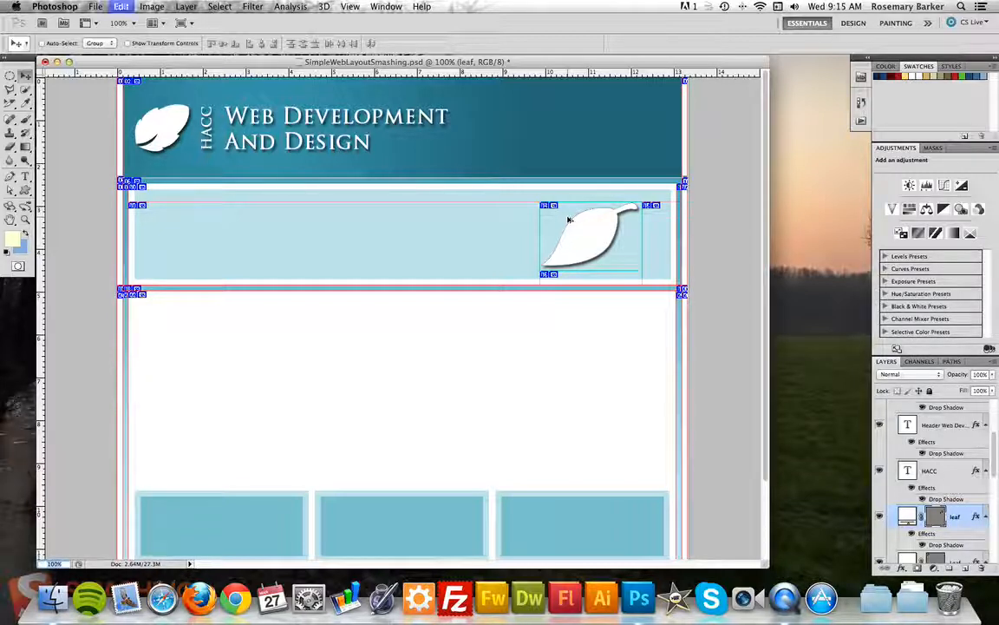
pyautogui.press('super+alt+z')
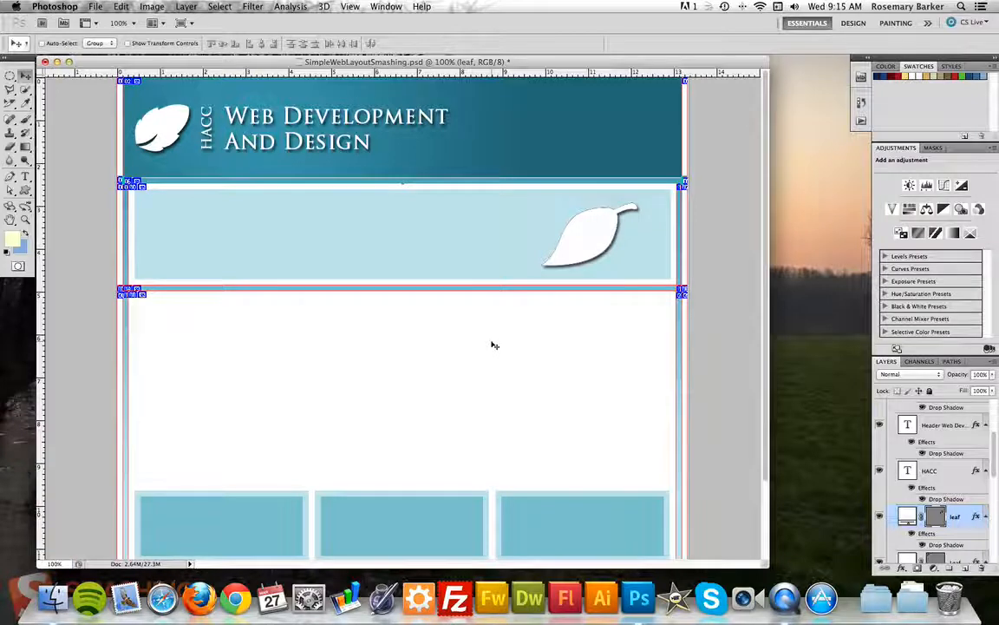
# Place vertical guides at the content boxes' left edge and between the first two boxes.
pyautogui.scroll(-3, 491, 345)
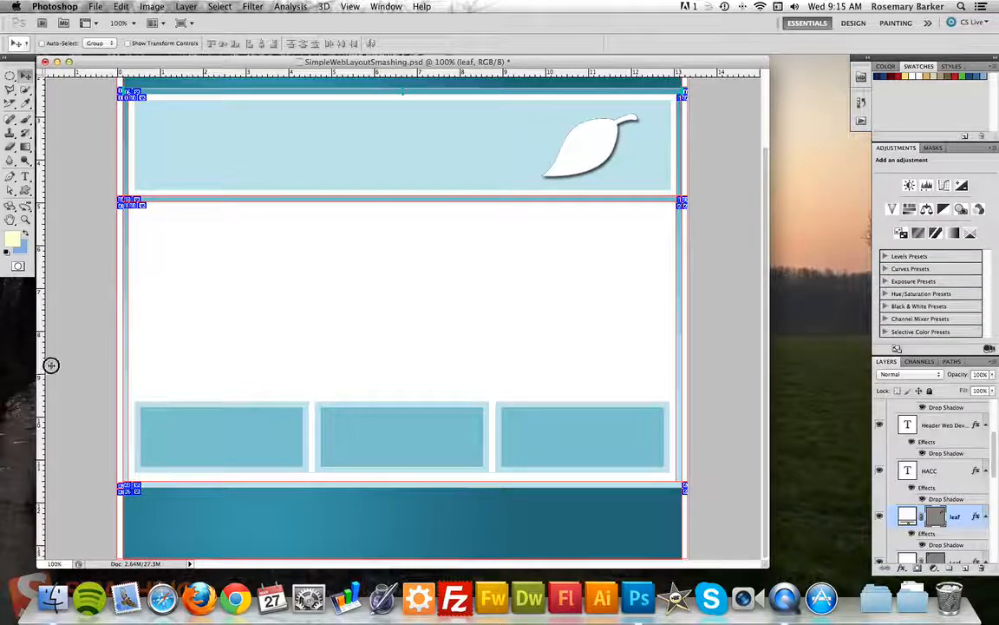
pyautogui.moveTo(51, 365); pyautogui.dragTo(134, 372)
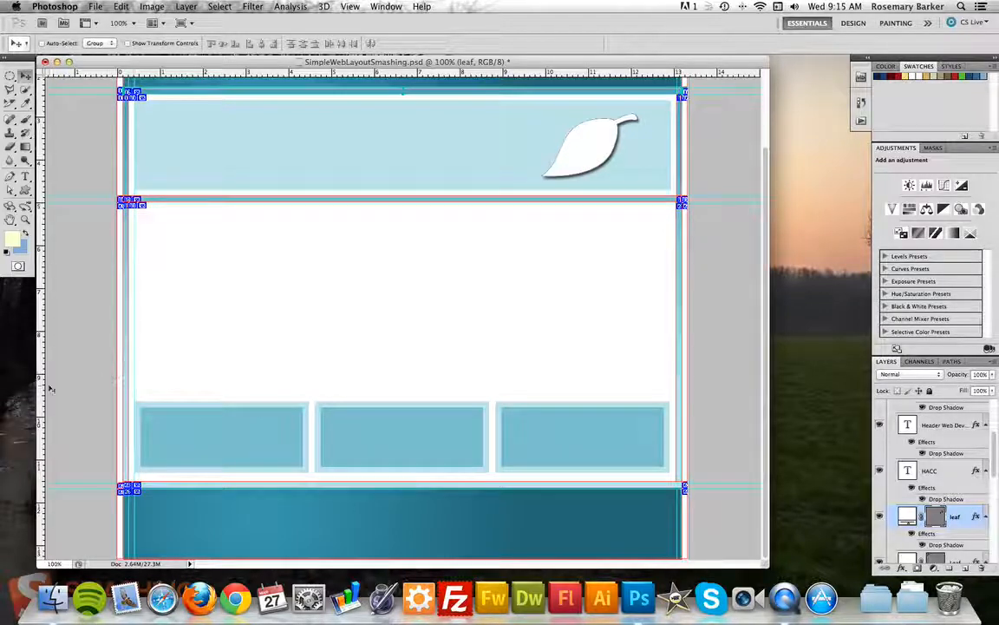
pyautogui.moveTo(38, 353); pyautogui.dragTo(669, 384)
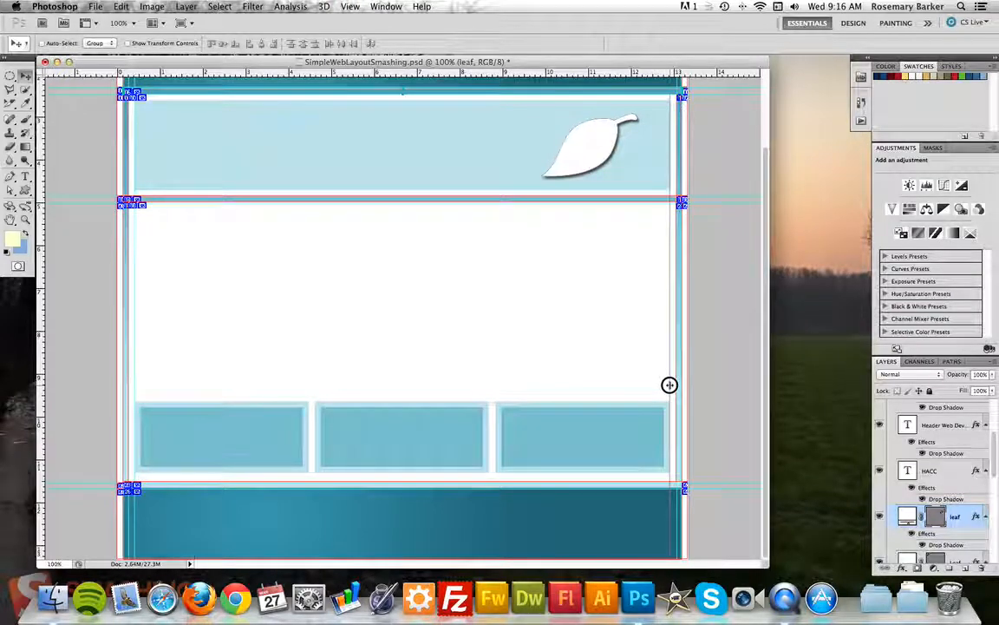
pyautogui.moveTo(669, 385); pyautogui.dragTo(669, 384)
pyautogui.moveTo(669, 385); pyautogui.dragTo(307, 399)
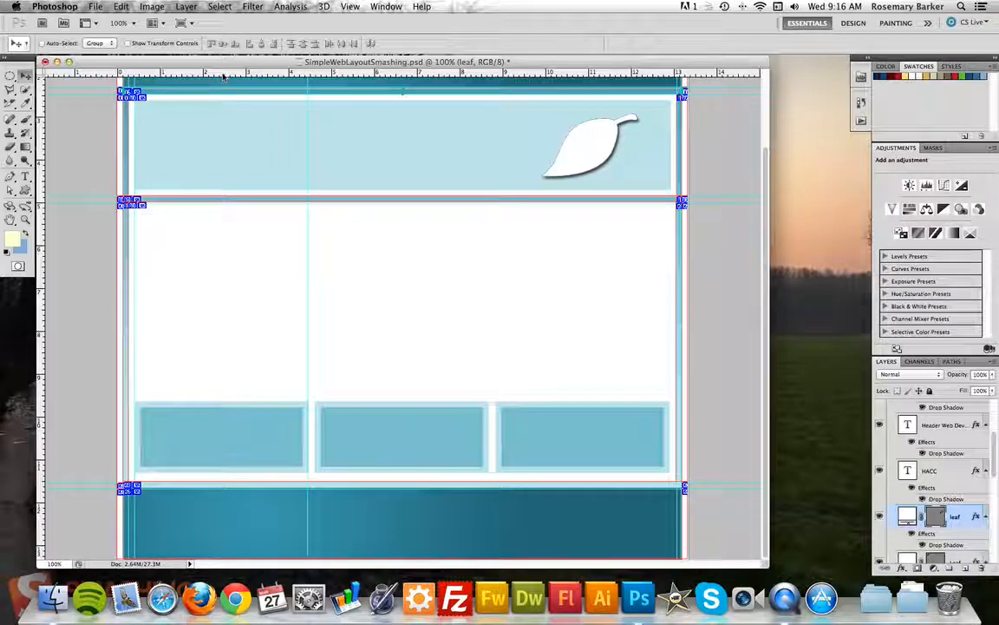
# Add a horizontal guide just above the content boxes, undoing the extra lower guide.
pyautogui.moveTo(222, 76); pyautogui.dragTo(226, 401)
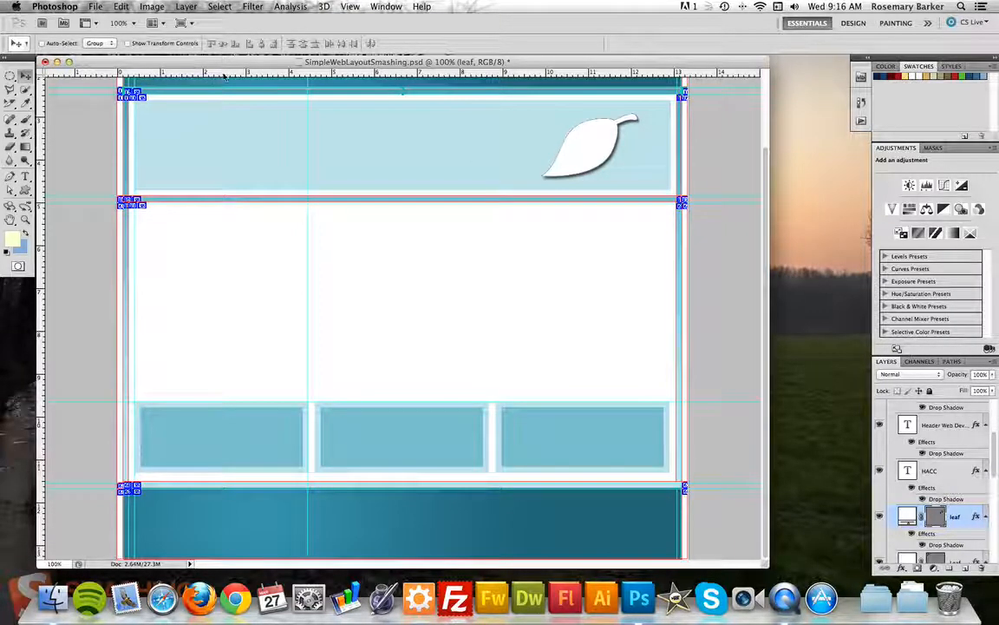
pyautogui.moveTo(223, 77); pyautogui.dragTo(227, 473)
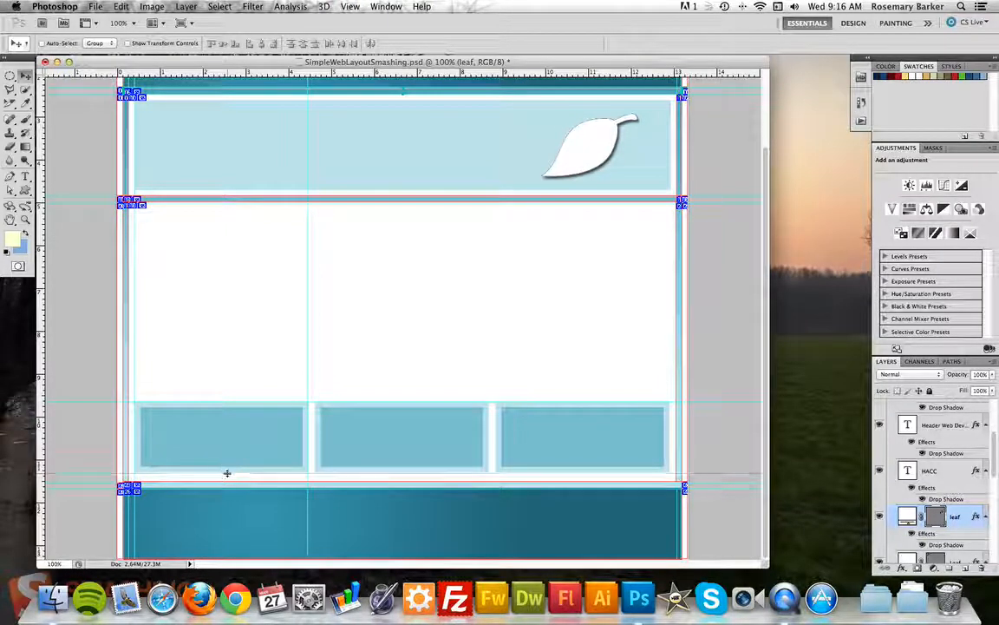
pyautogui.scroll(5, 226, 305)
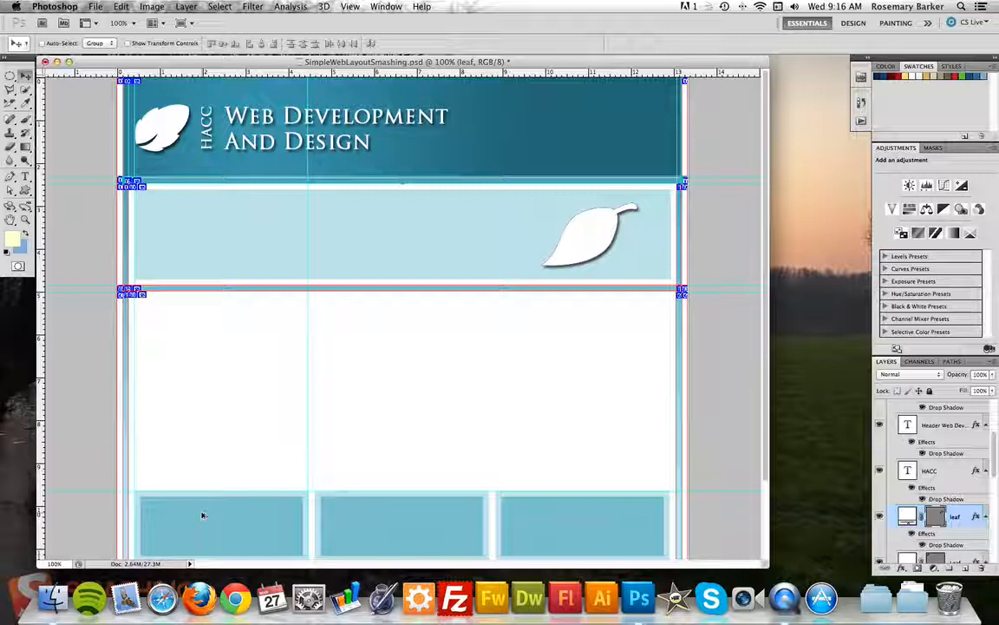
pyautogui.press('super+z')
pyautogui.press('super+z')
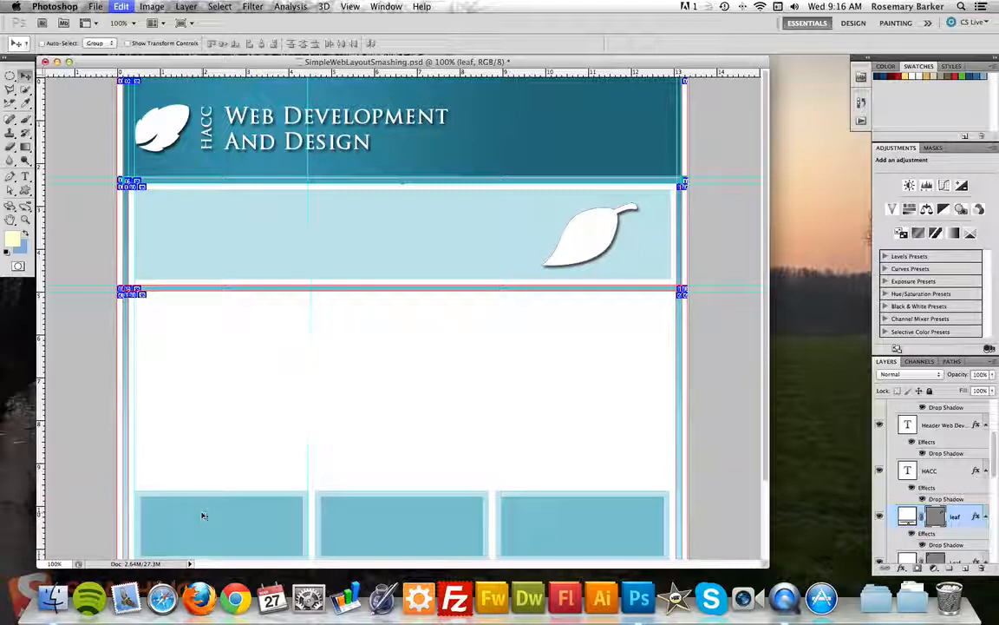